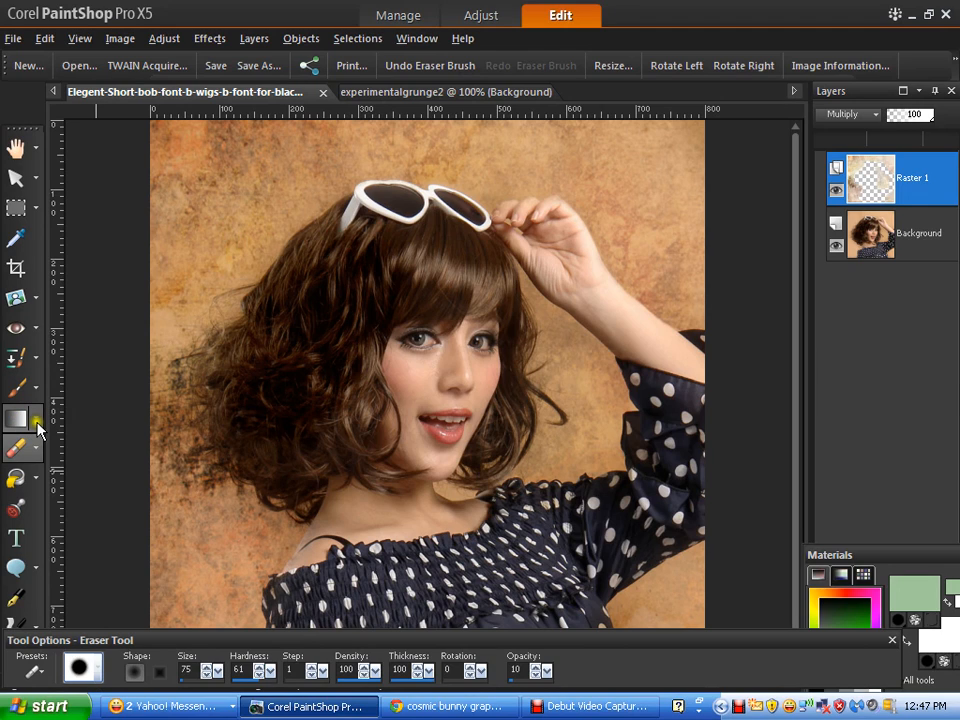
- Show the Retouch tool flyout with the Lighten/Darken, Dodge, Burn and Smudge brushes
click(33, 427)
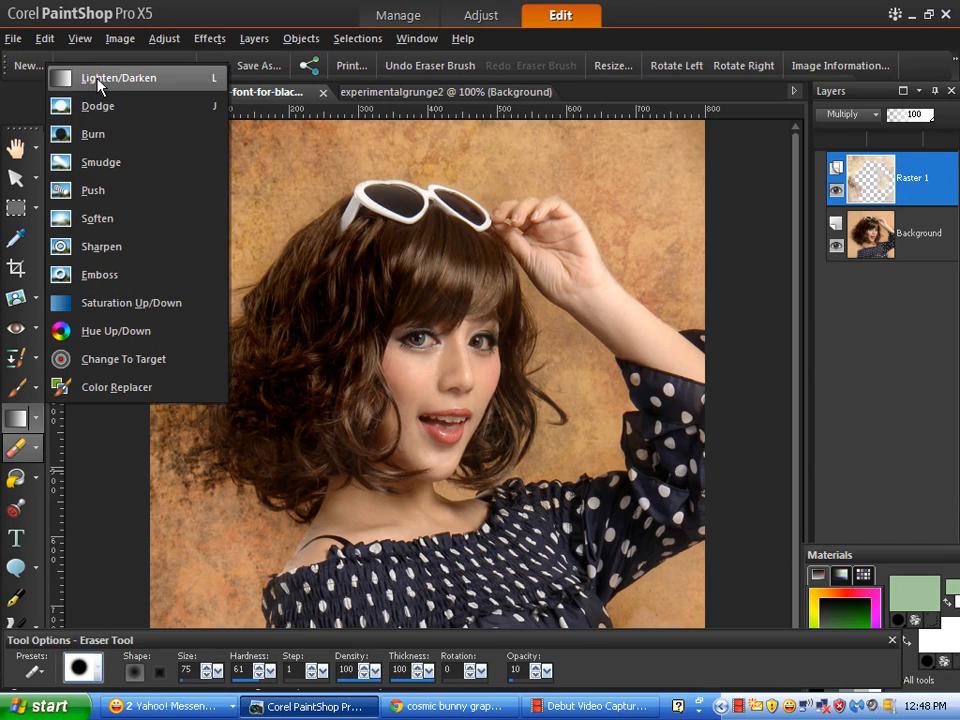
- Close the brush flyout and select the Background layer instead of Raster 1
click(104, 465)
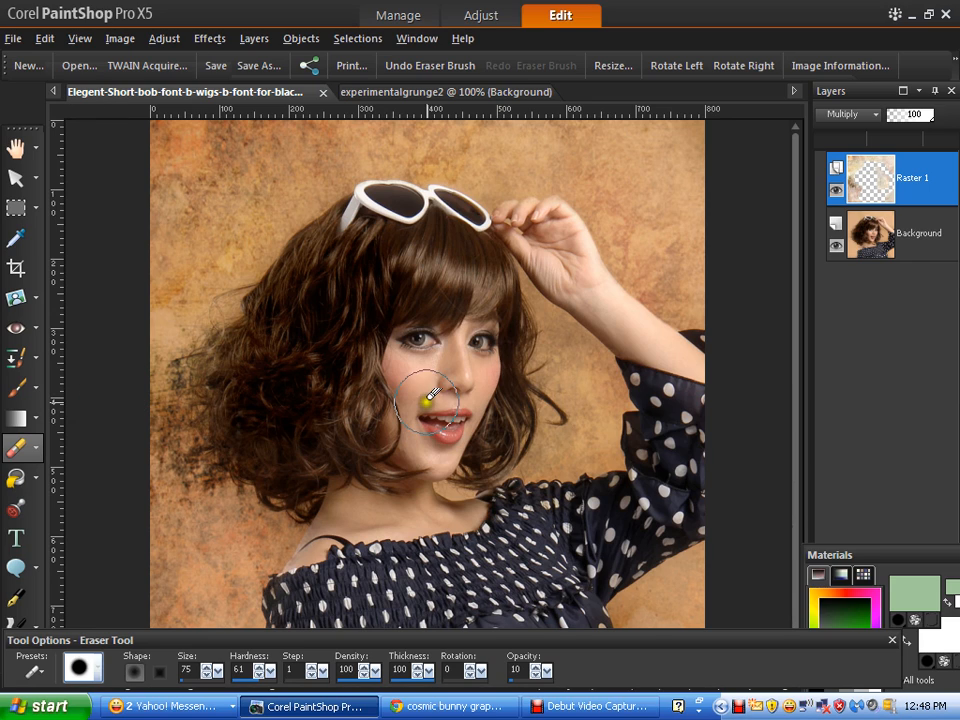
right_click(908, 198)
click(916, 188)
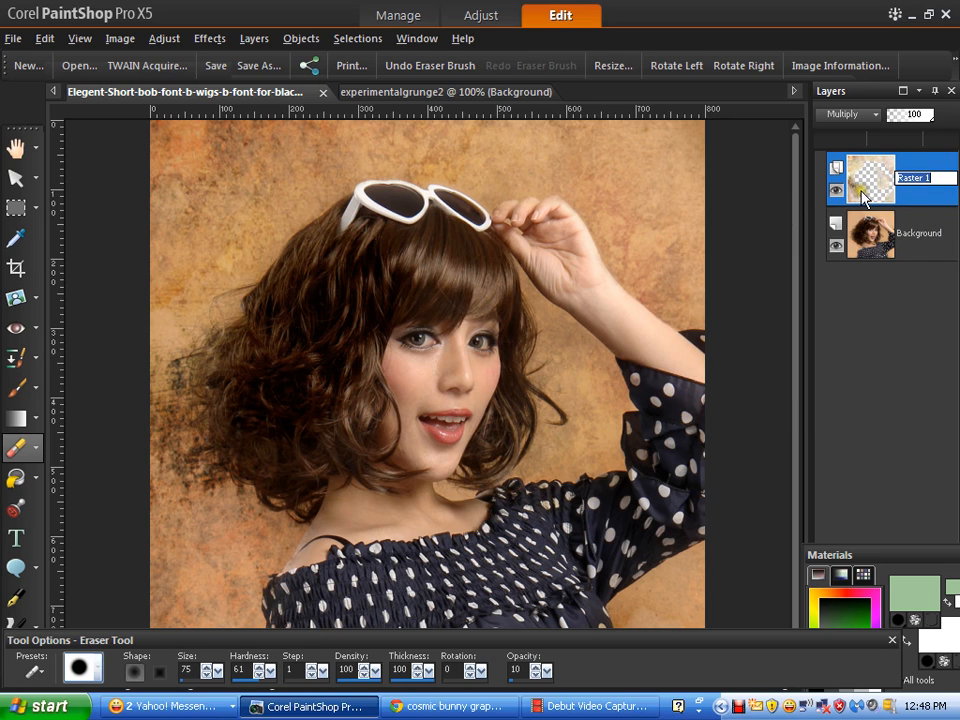
click(936, 259)
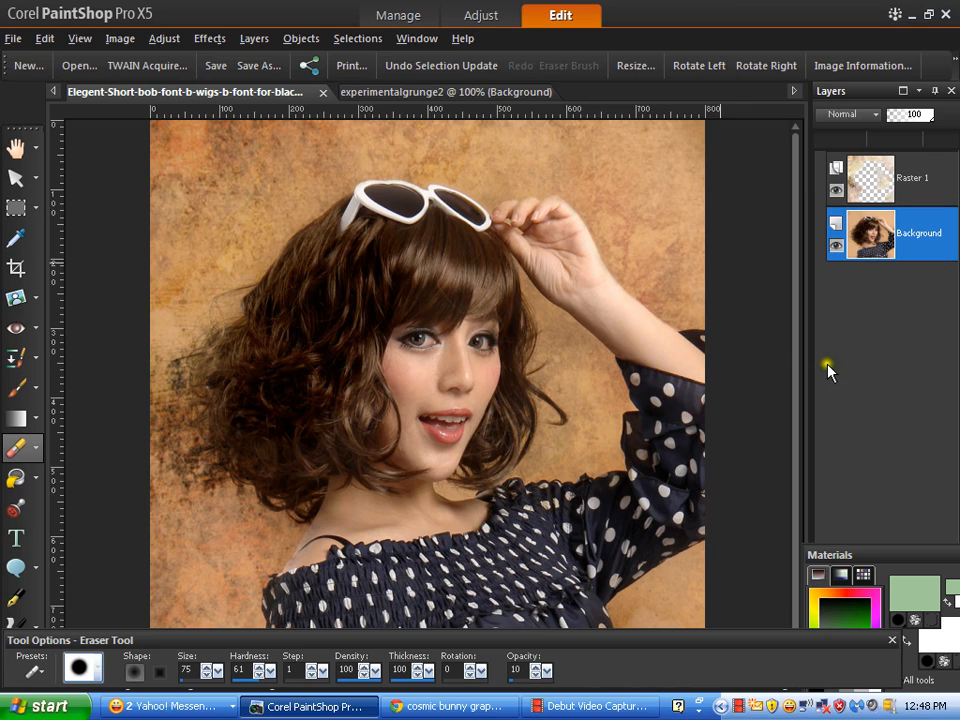
- Lighten the left and upper-right backdrop with the Lighten/Darken brush (size 200, opacity 80)
click(12, 416)
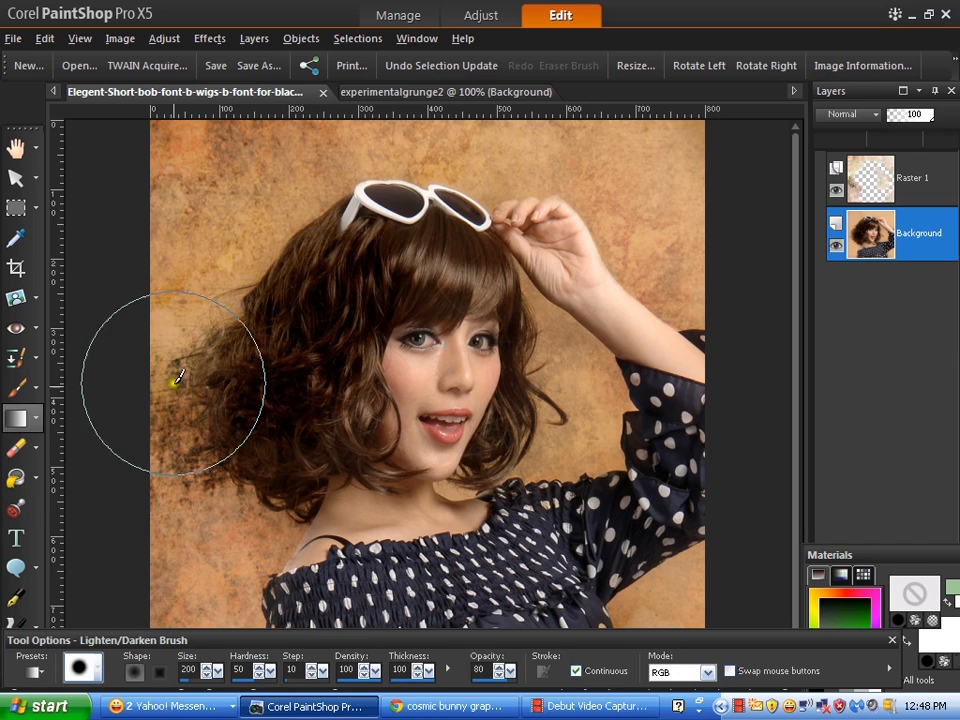
click(245, 193)
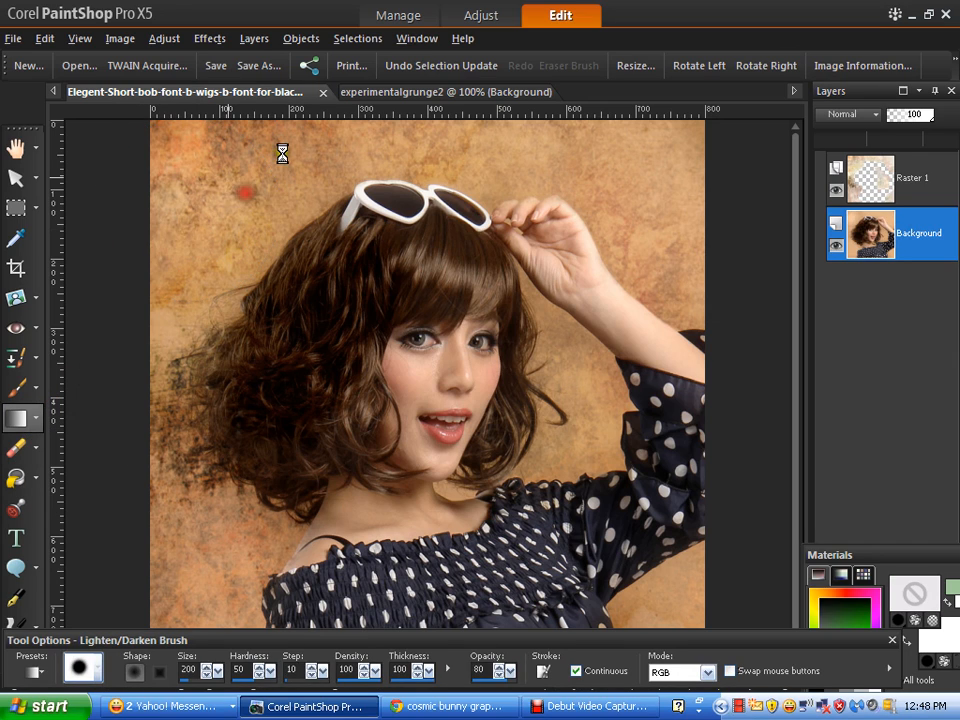
mouse_move(282, 153)
mouse_down()
mouse_move(257, 190)
mouse_move(296, 138)
mouse_move(170, 315)
mouse_move(142, 410)
mouse_move(189, 546)
mouse_up()
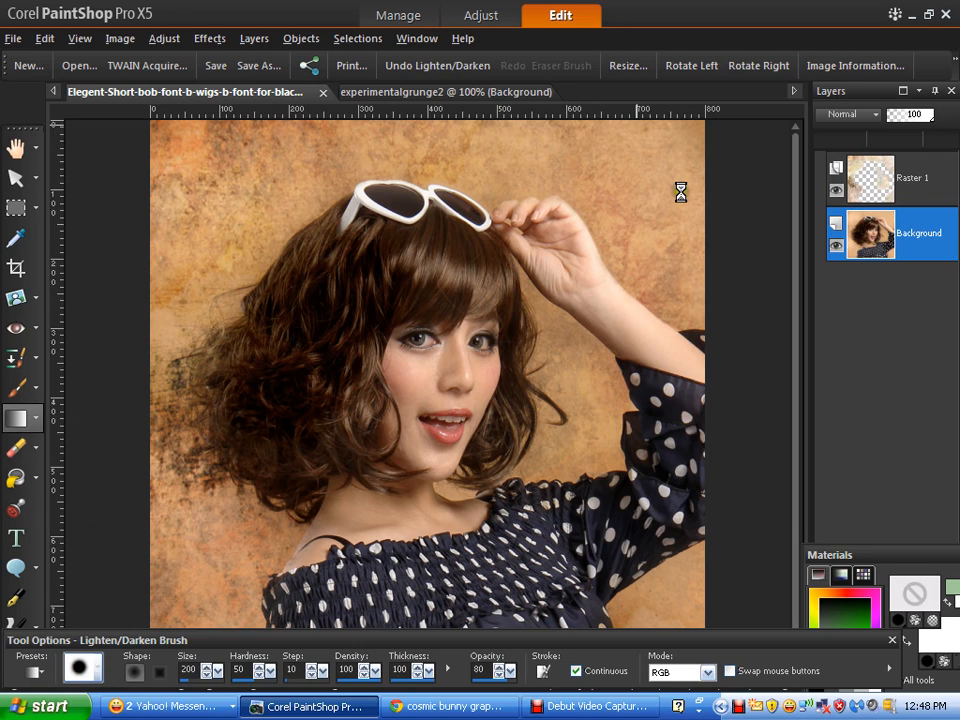
mouse_move(663, 162)
mouse_down()
mouse_move(664, 222)
mouse_move(643, 182)
mouse_up()
drag(528, 152, 654, 346)
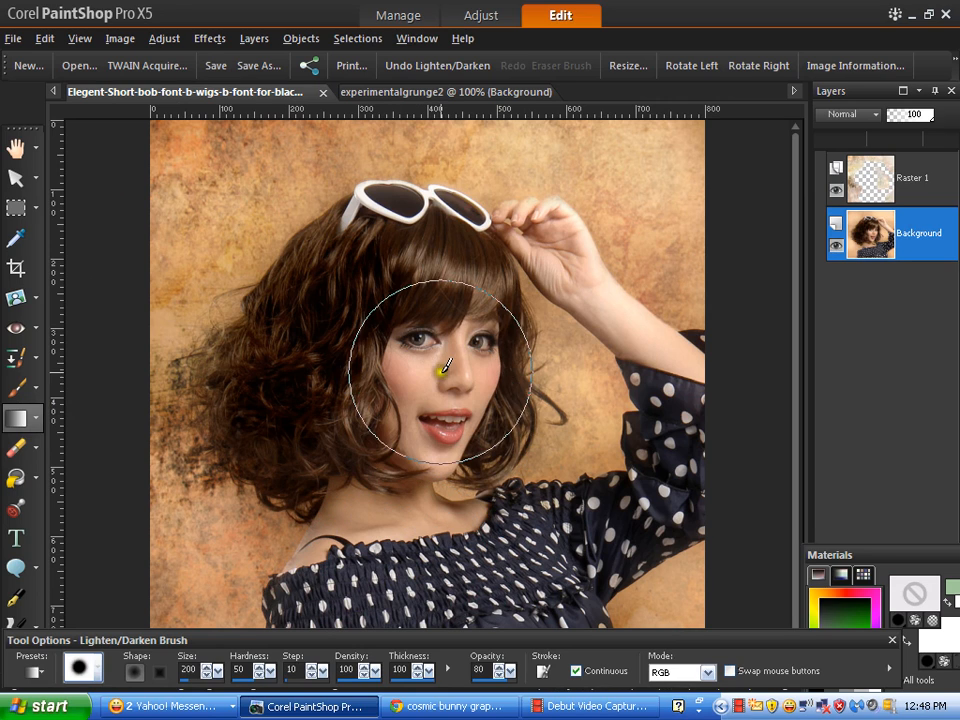
- Brighten the woman's face around the right eye and her hair
right_click(428, 411)
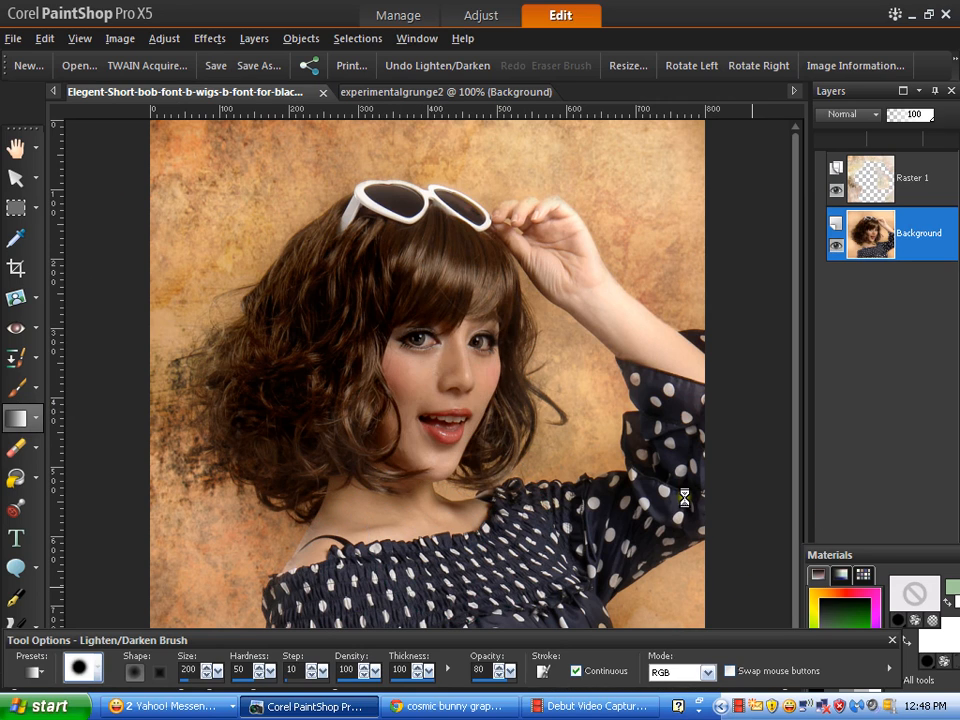
click(488, 345)
mouse_move(444, 325)
mouse_down()
mouse_move(416, 424)
mouse_move(444, 341)
mouse_up()
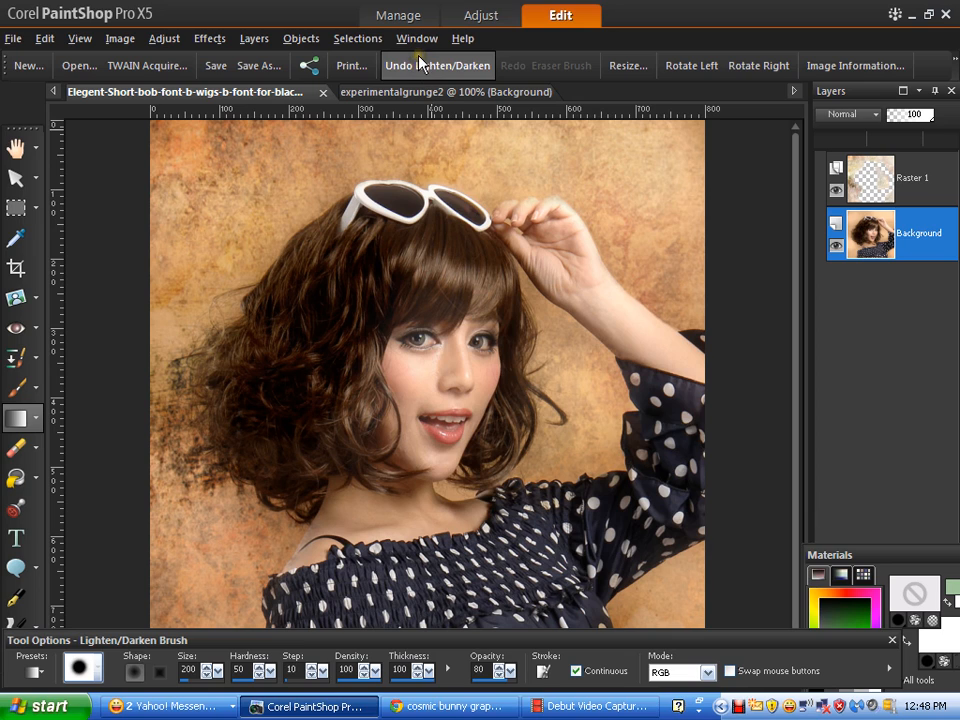
- On Raster 1, shade the texture in the upper-left, lower-left and upper-right backdrop
click(910, 193)
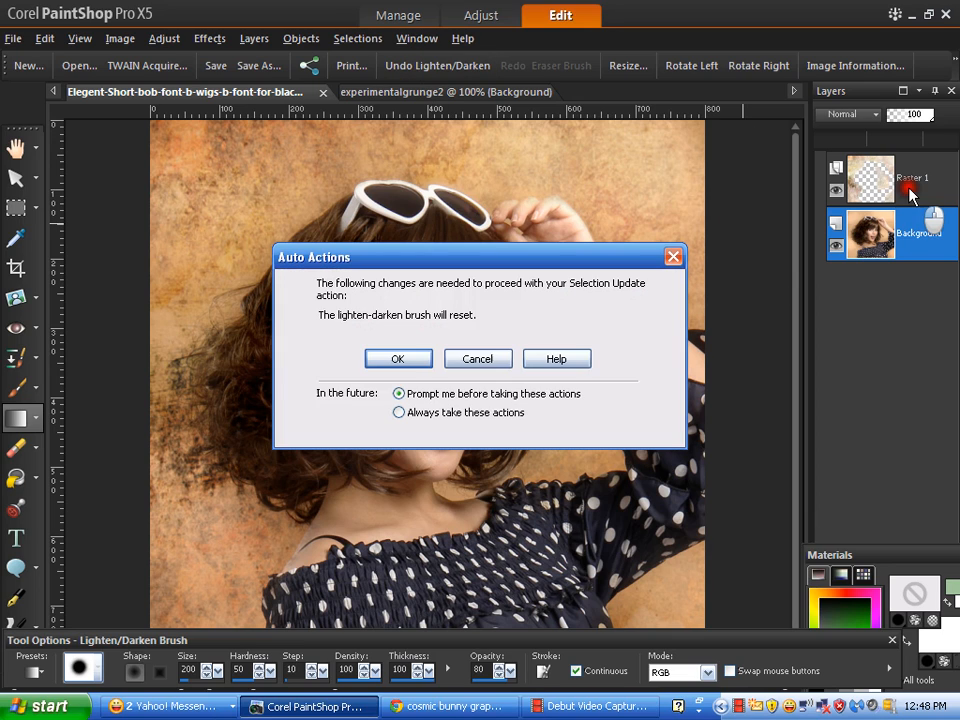
click(399, 358)
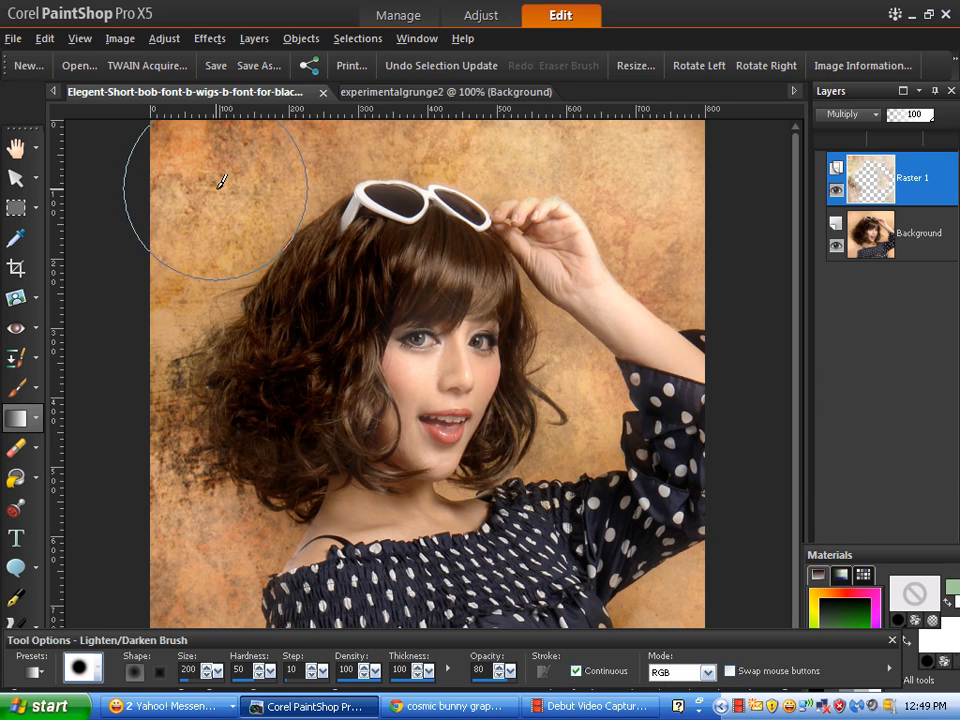
mouse_move(219, 187)
mouse_down()
mouse_move(274, 134)
mouse_move(209, 172)
mouse_move(167, 262)
mouse_move(248, 127)
mouse_move(157, 268)
mouse_move(206, 138)
mouse_move(166, 274)
mouse_move(162, 356)
mouse_up()
mouse_move(155, 501)
mouse_down()
mouse_move(170, 577)
mouse_move(196, 624)
mouse_move(176, 497)
mouse_move(239, 623)
mouse_move(168, 498)
mouse_move(189, 594)
mouse_up()
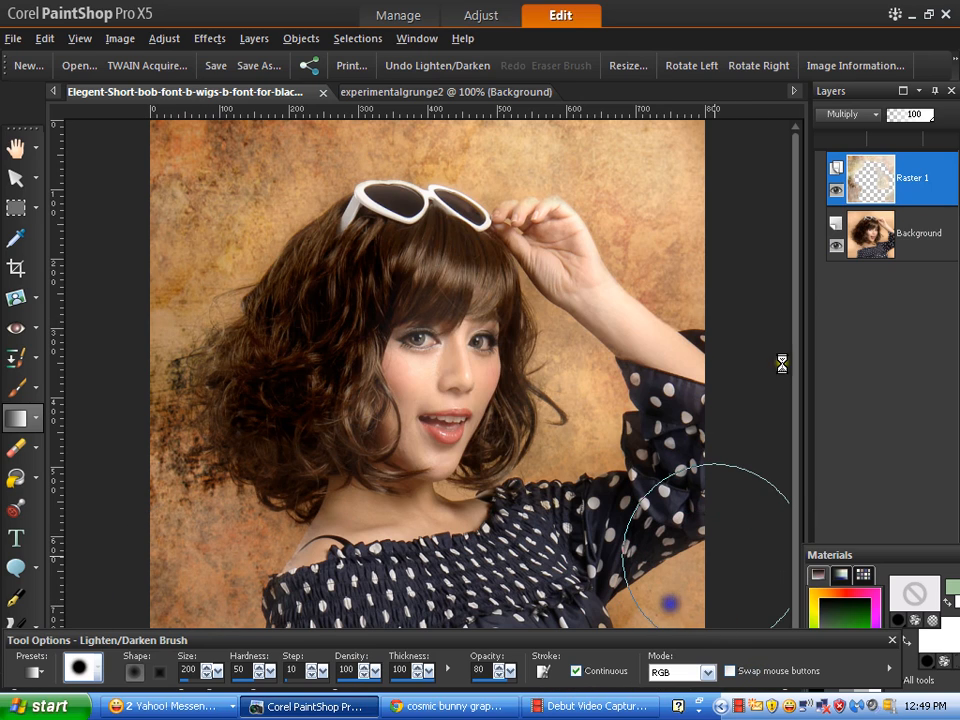
mouse_move(618, 152)
mouse_down()
mouse_move(672, 224)
mouse_move(504, 103)
mouse_move(576, 131)
mouse_move(560, 125)
mouse_move(650, 180)
mouse_move(707, 231)
mouse_up()
click(630, 143)
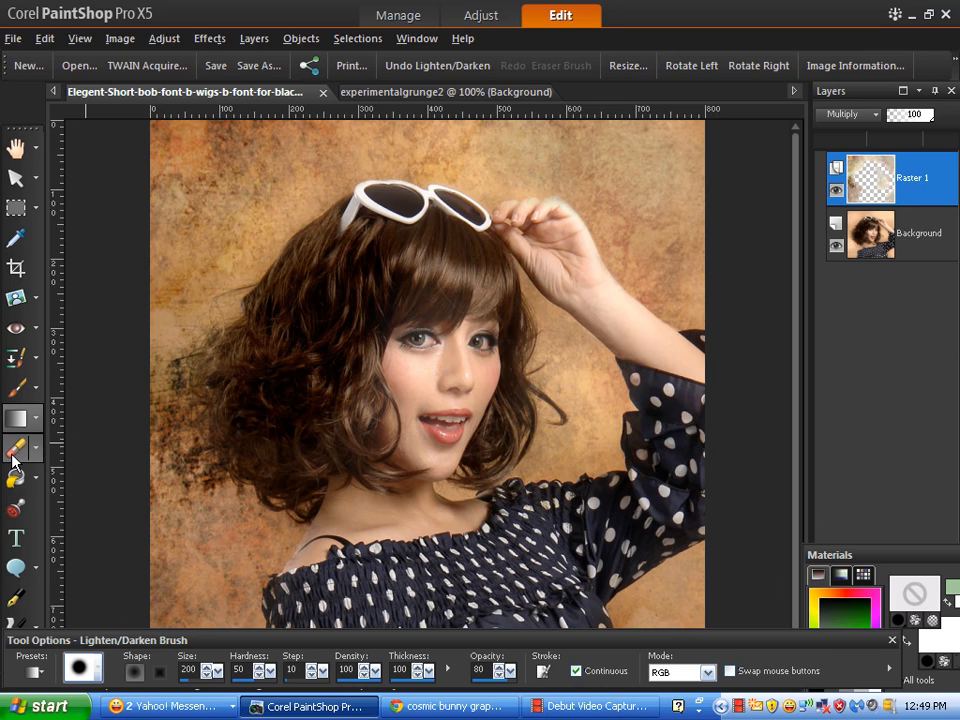
- Switch to the Eraser, always accept tool resets, and erase texture off the raised hand
right_click(340, 378)
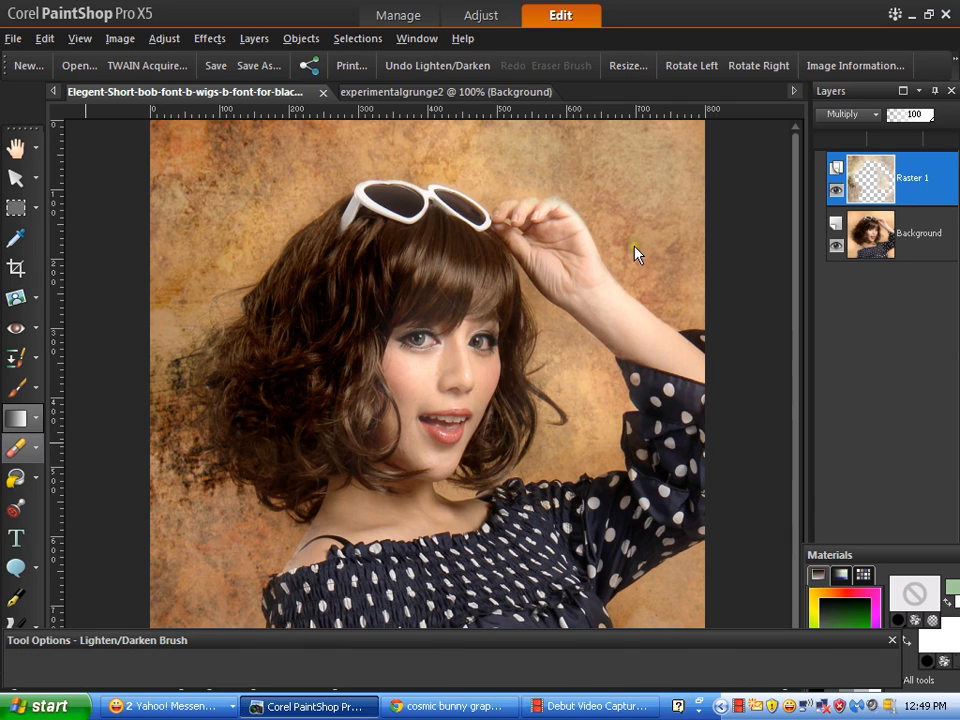
click(561, 227)
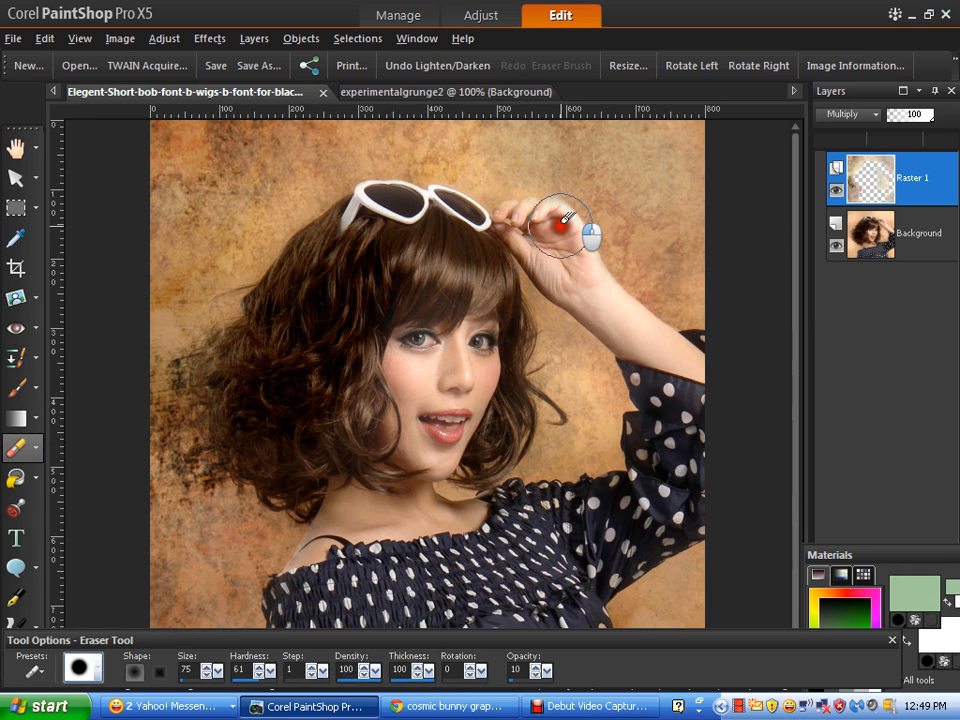
click(398, 412)
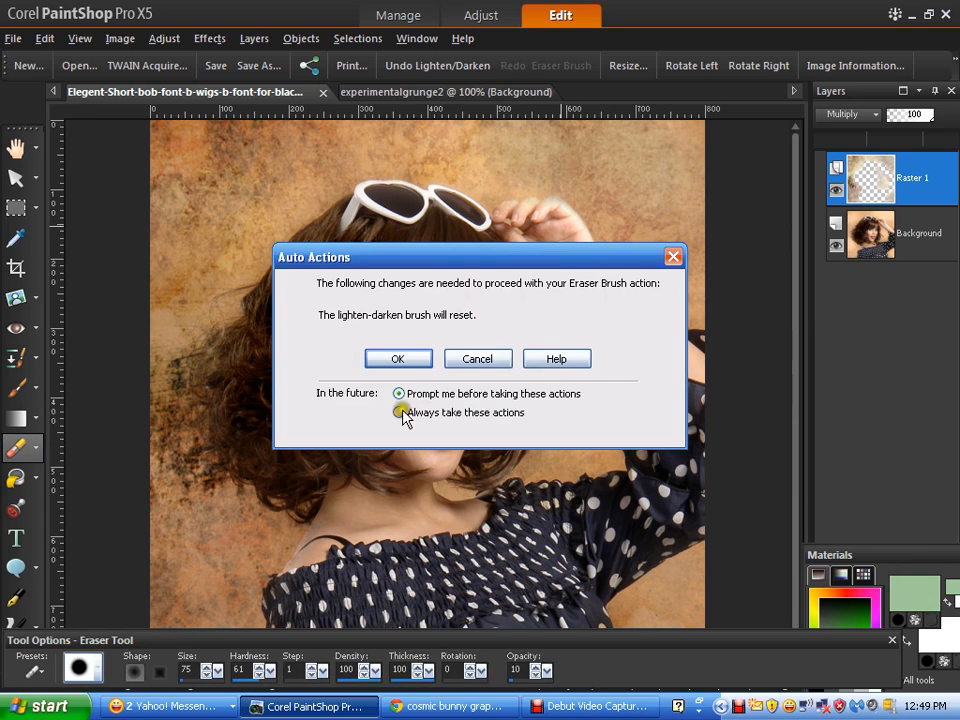
click(397, 358)
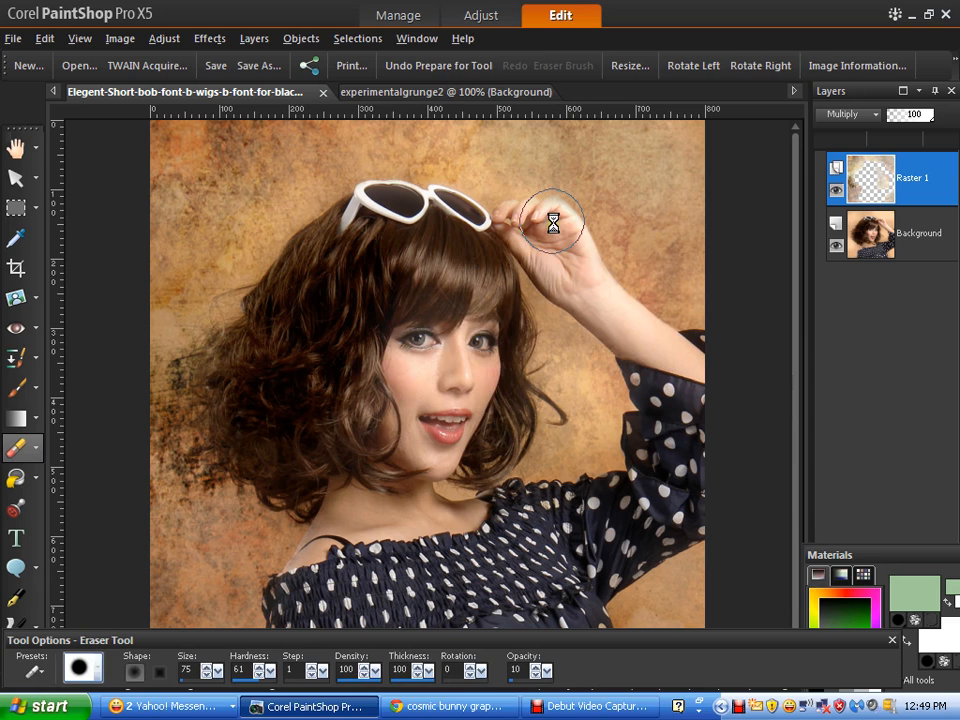
mouse_move(552, 227)
mouse_down()
mouse_move(549, 212)
mouse_move(593, 180)
mouse_move(594, 163)
mouse_up()
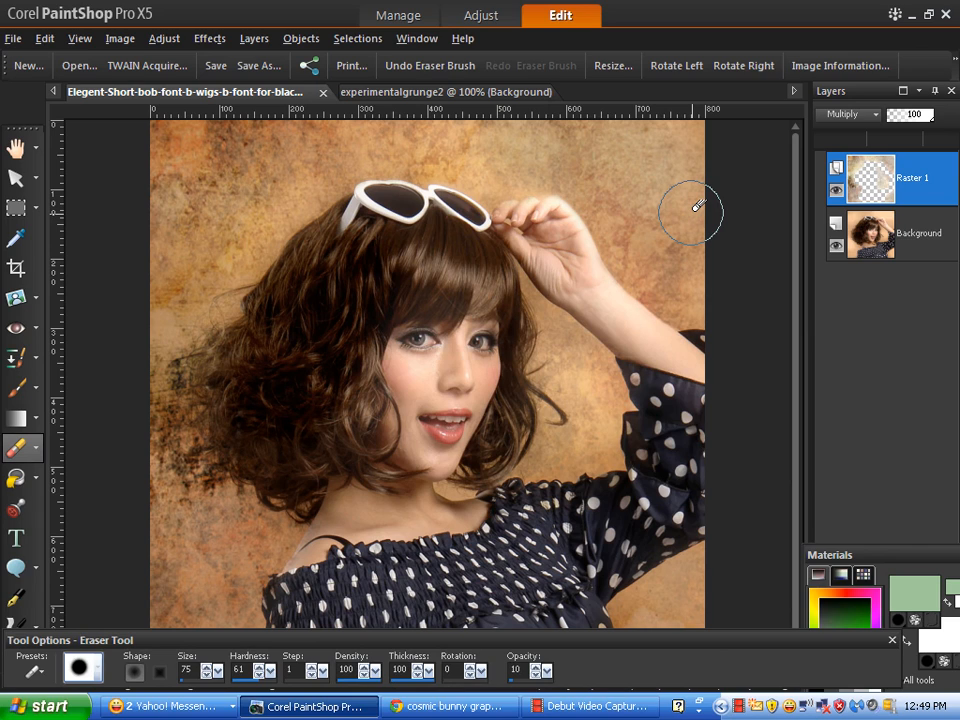
- Open image 3 from the 900x600AbstractShapesByAinhel folder as a new document
click(12, 40)
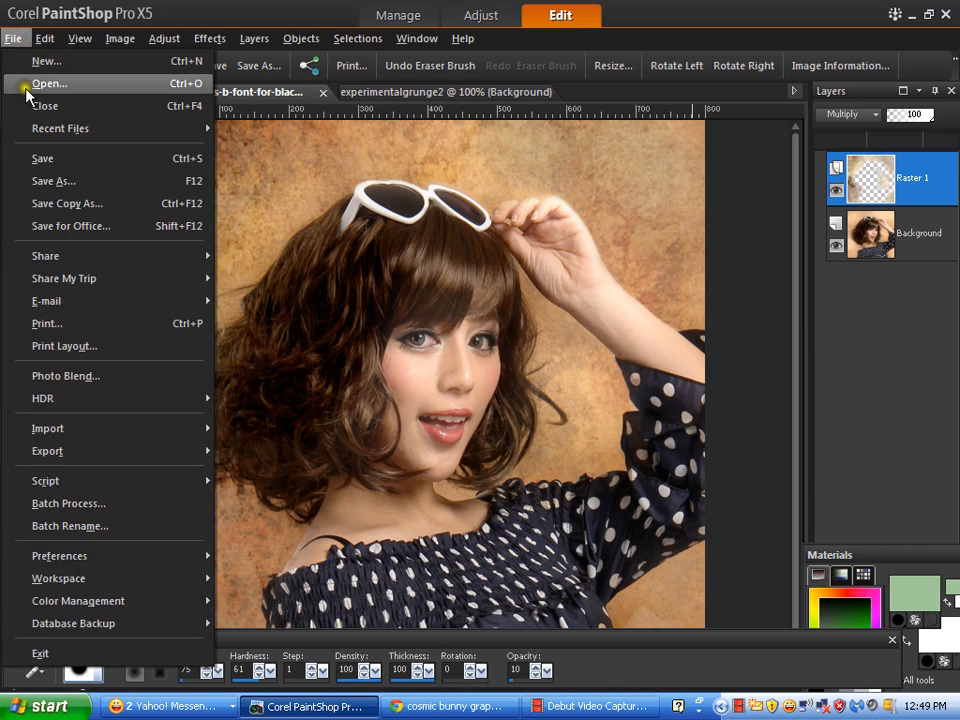
click(655, 270)
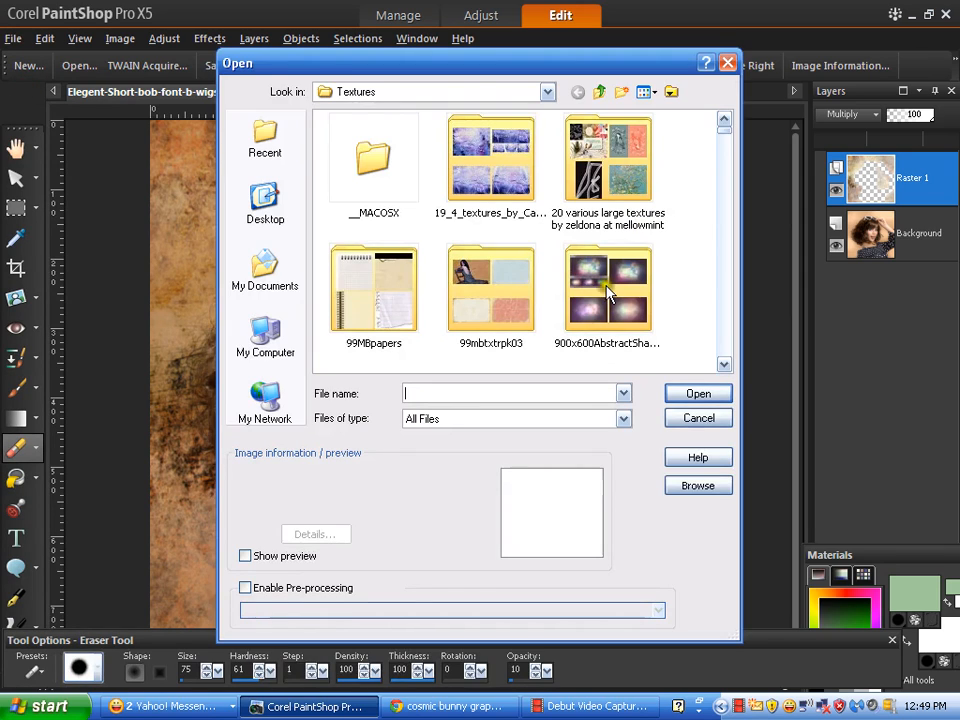
double_click(612, 290)
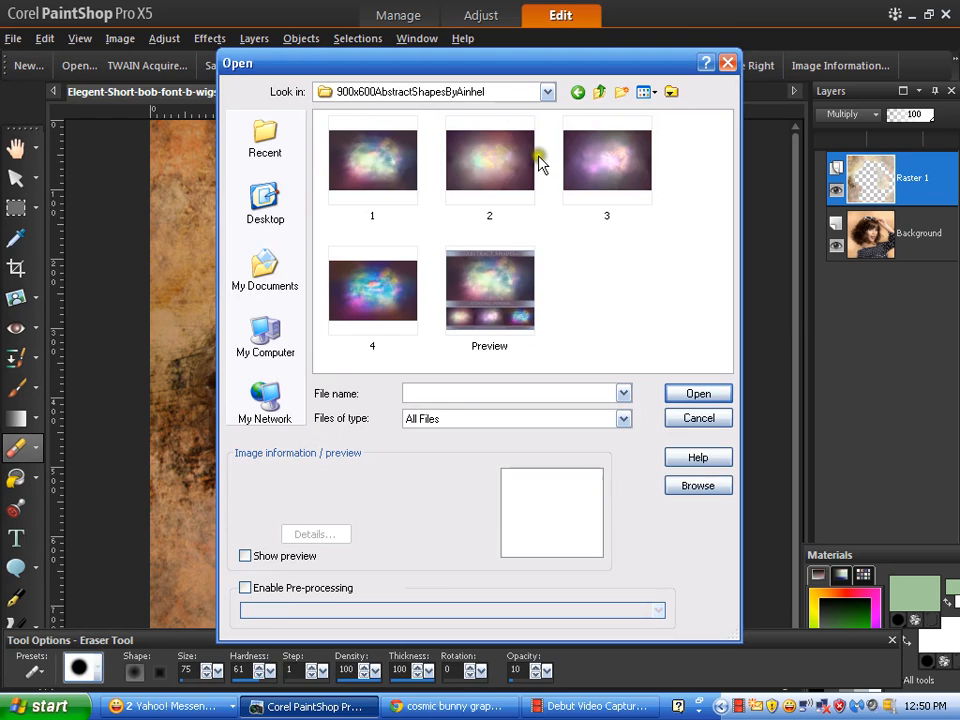
click(612, 205)
click(699, 393)
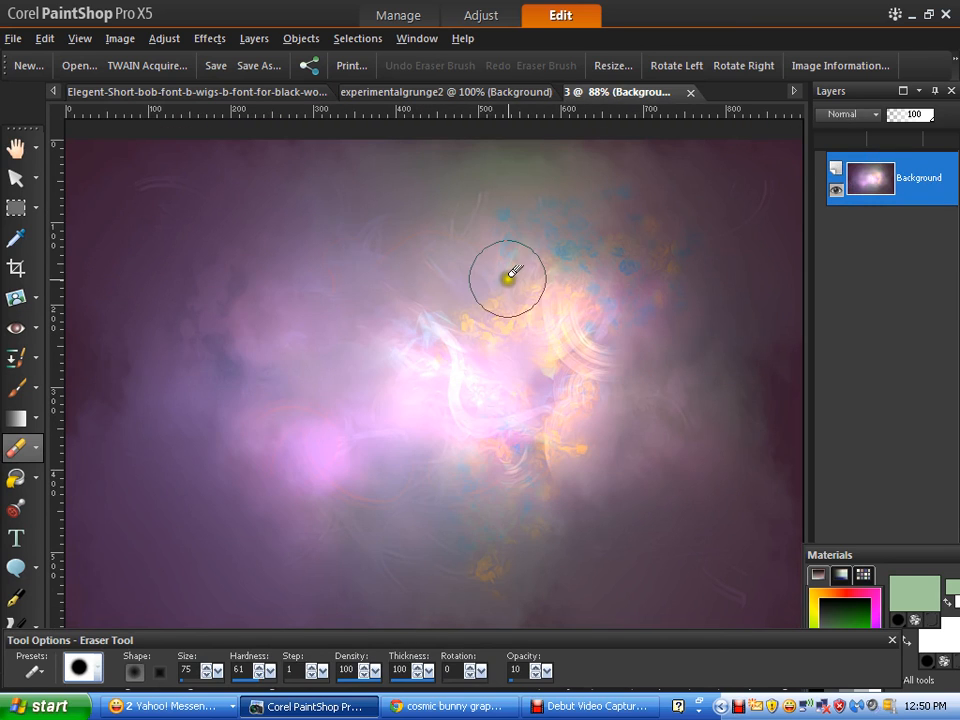
- Copy the cosmic image and paste it into the portrait as a new layer
click(50, 36)
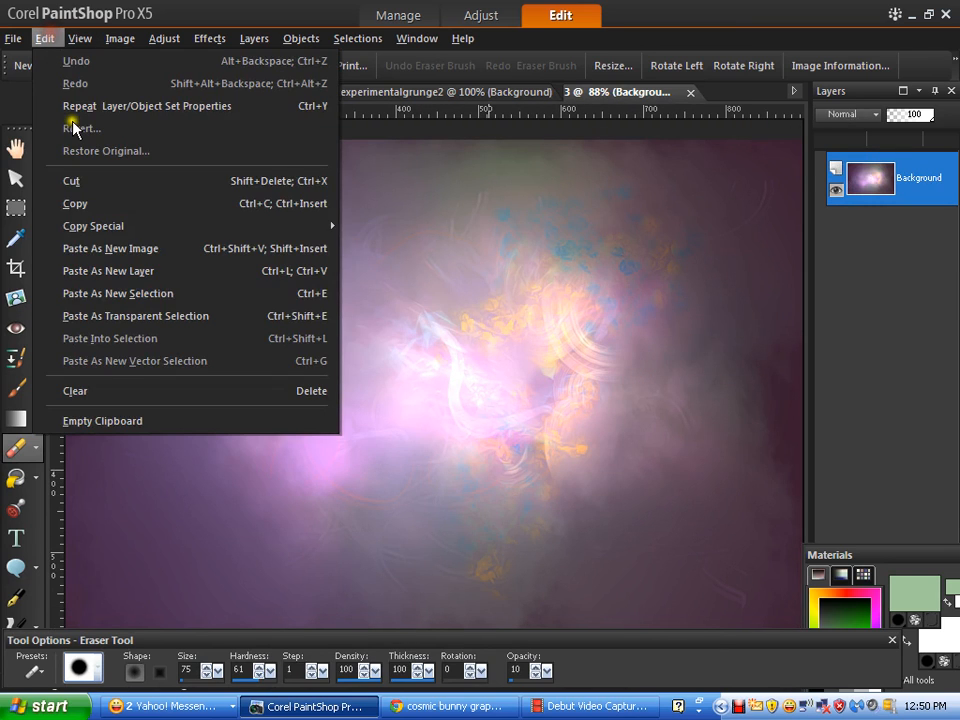
click(97, 201)
click(294, 92)
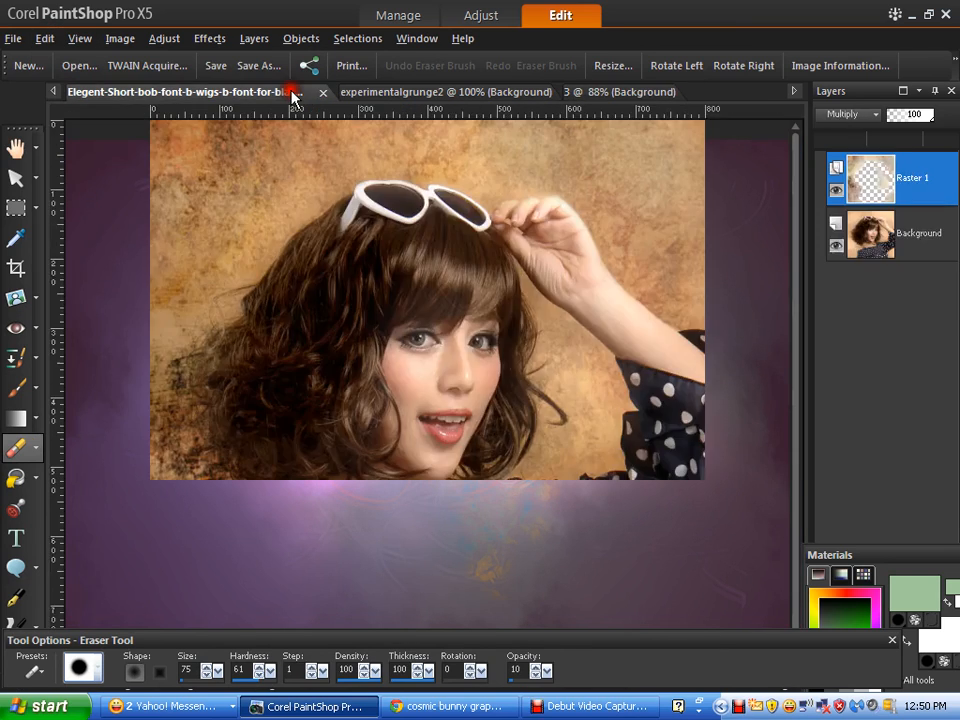
click(43, 37)
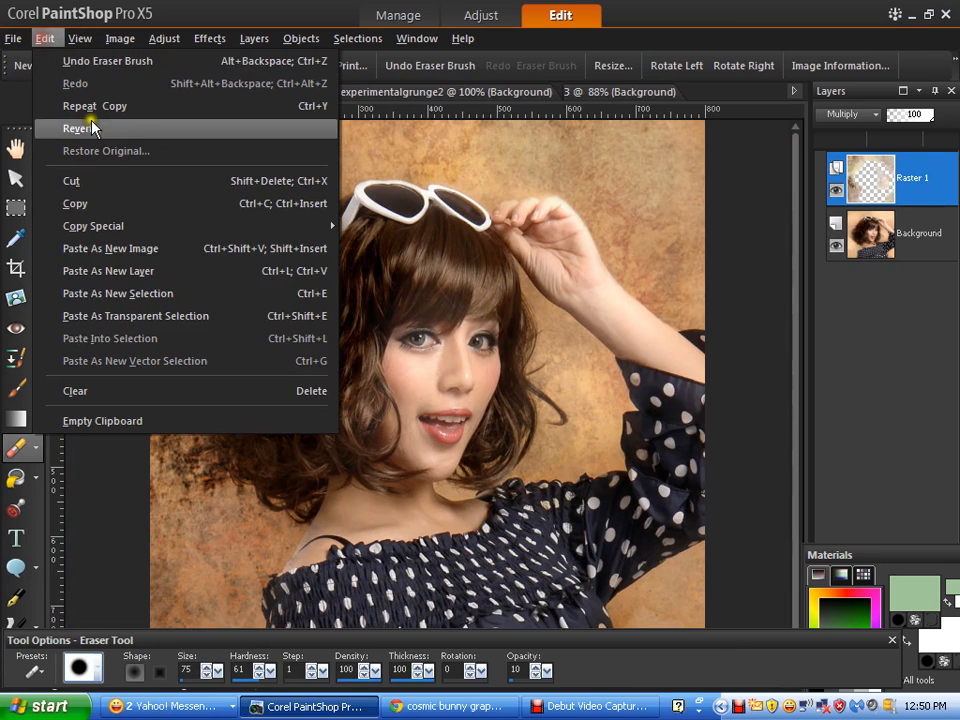
click(130, 276)
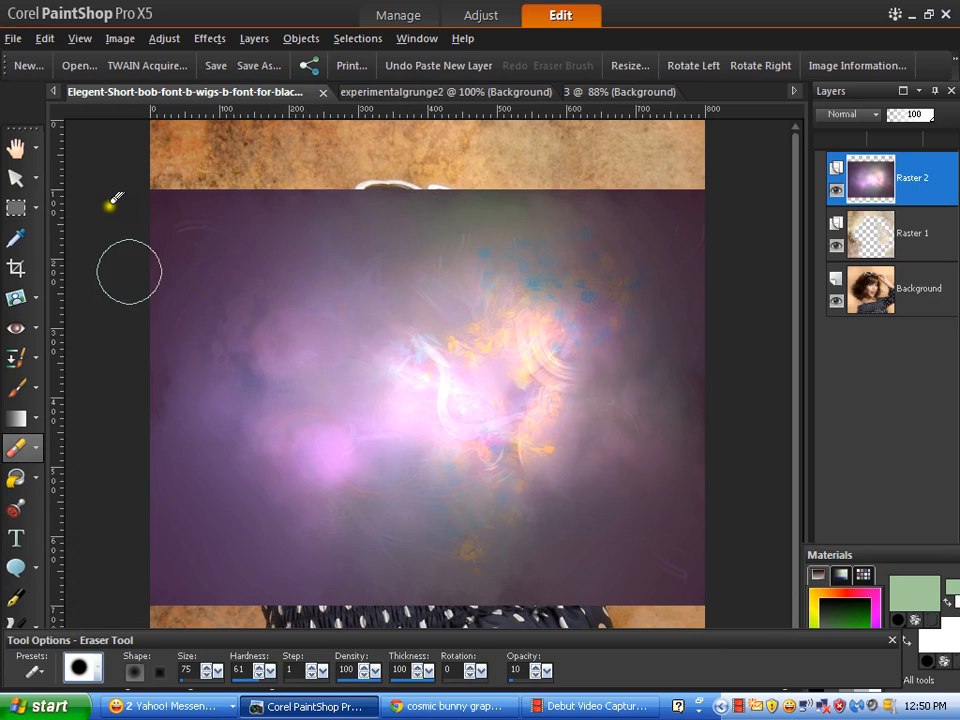
- Stretch the nebula layer taller over the portrait and set its blend mode to Multiply
click(20, 180)
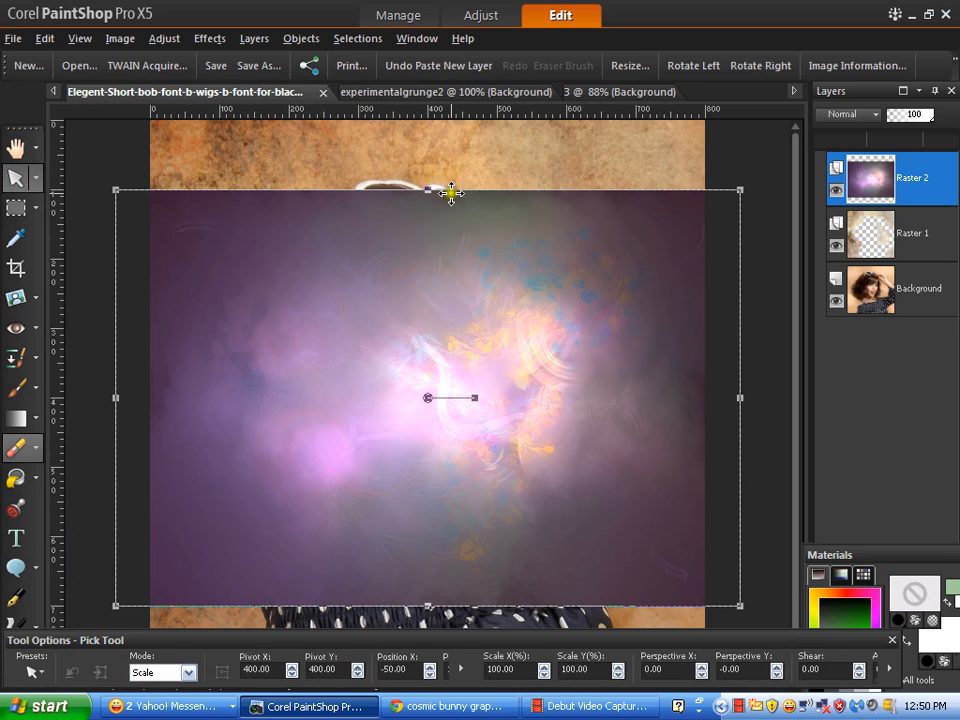
drag(430, 187, 461, 128)
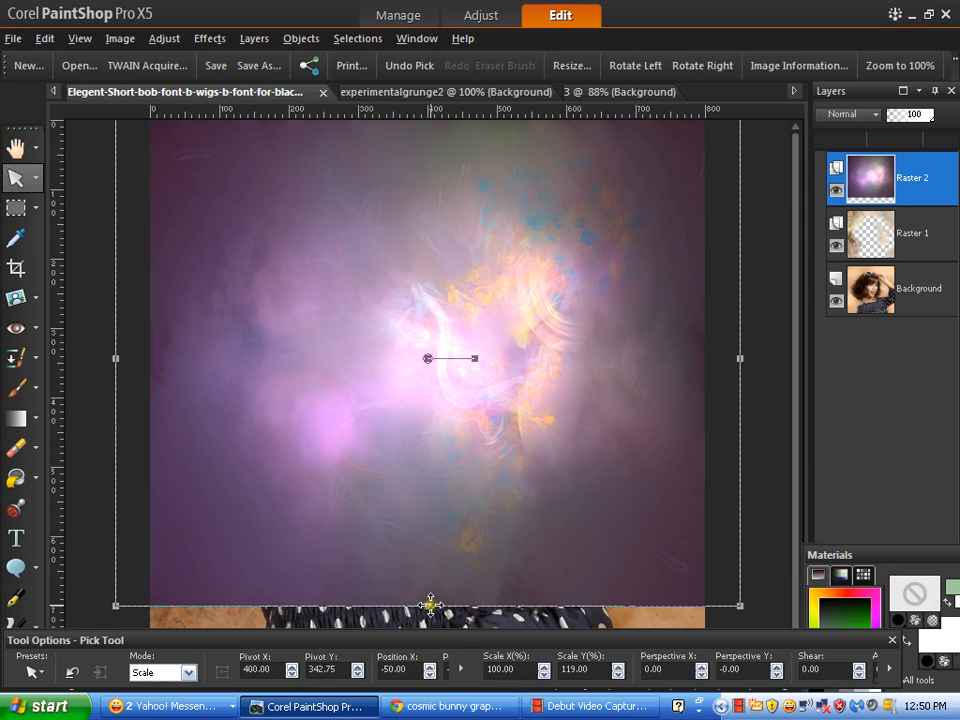
drag(430, 606, 430, 646)
click(851, 116)
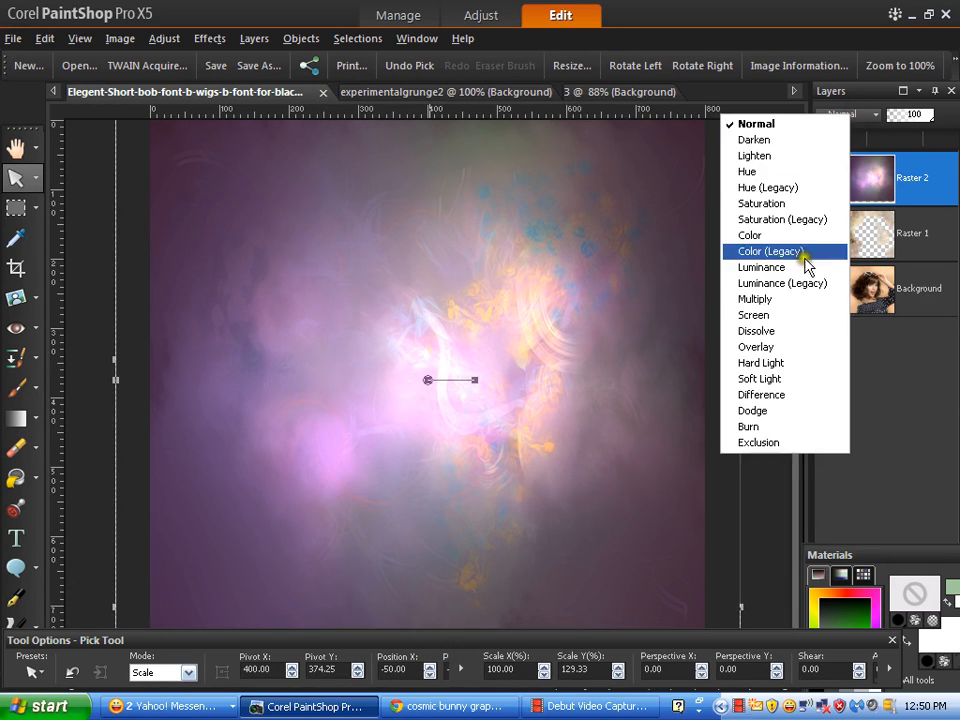
click(784, 299)
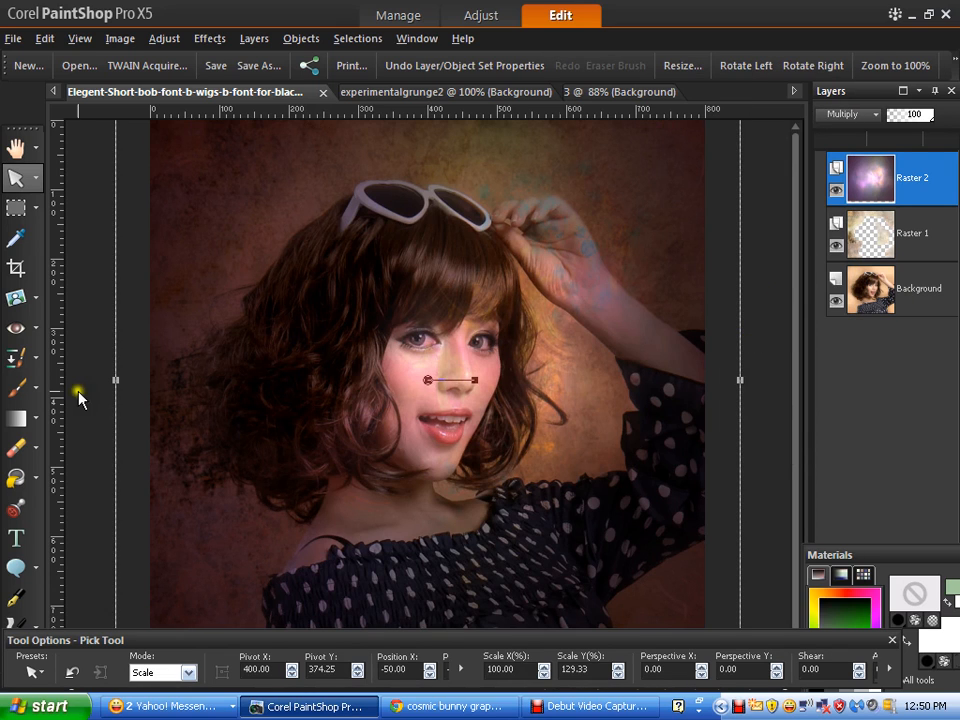
- Erase the nebula overlay from the woman's face and cheek
click(15, 450)
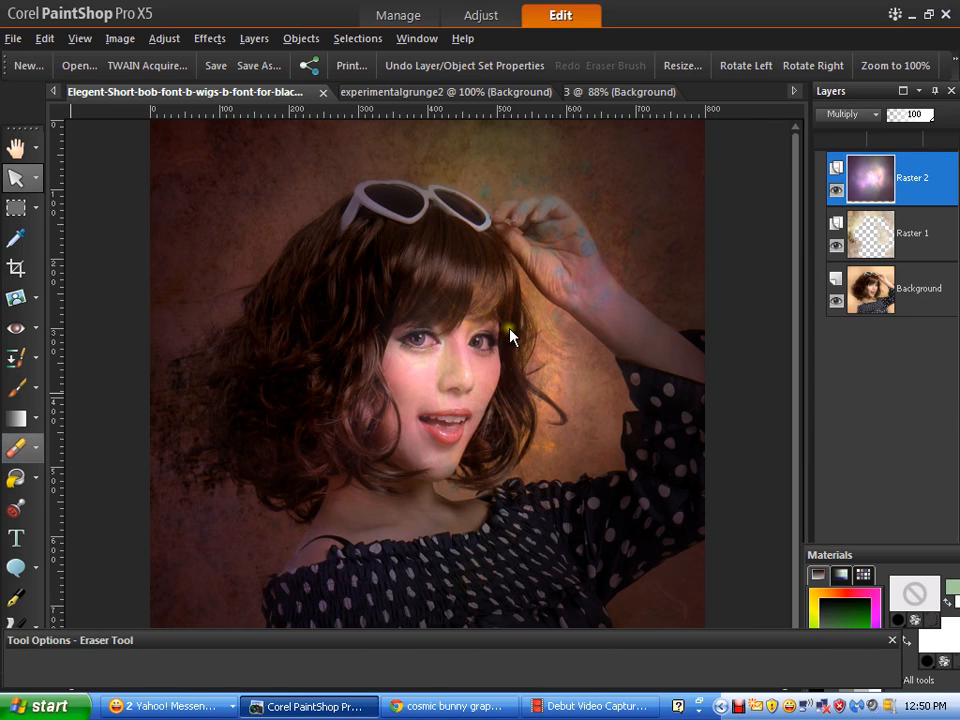
click(476, 360)
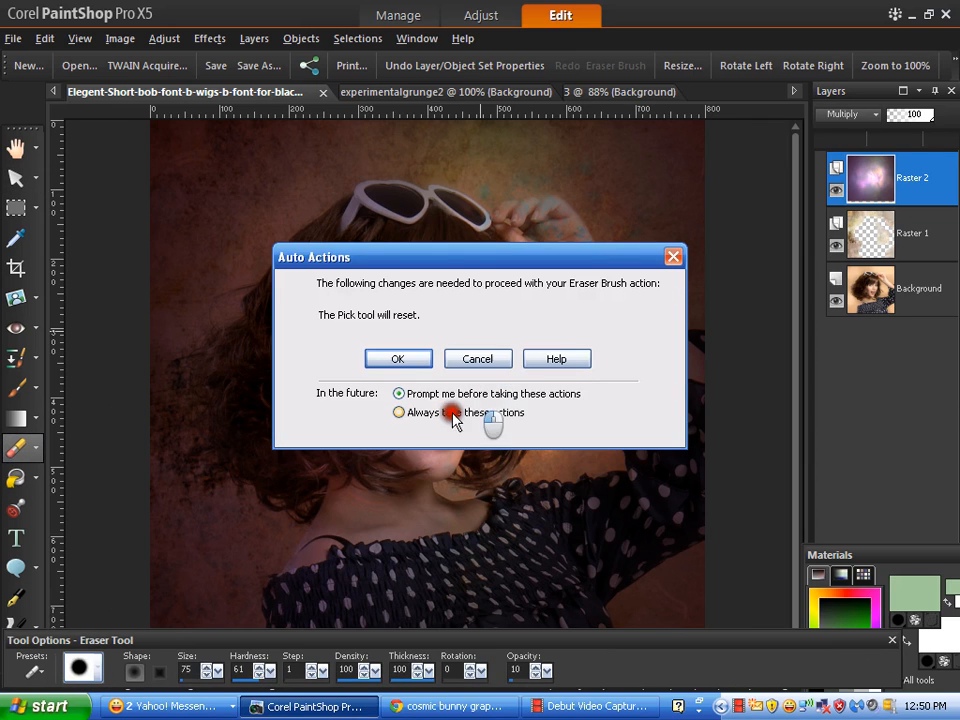
click(399, 414)
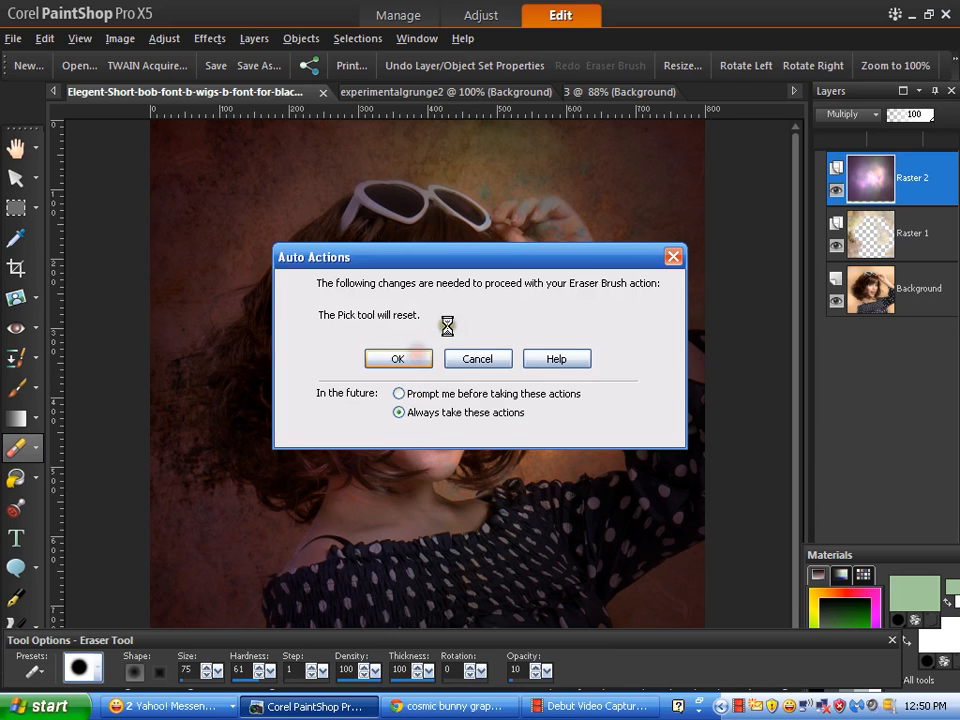
mouse_move(435, 309)
mouse_down()
mouse_move(406, 380)
mouse_move(411, 450)
mouse_move(455, 420)
mouse_move(478, 312)
mouse_move(435, 439)
mouse_up()
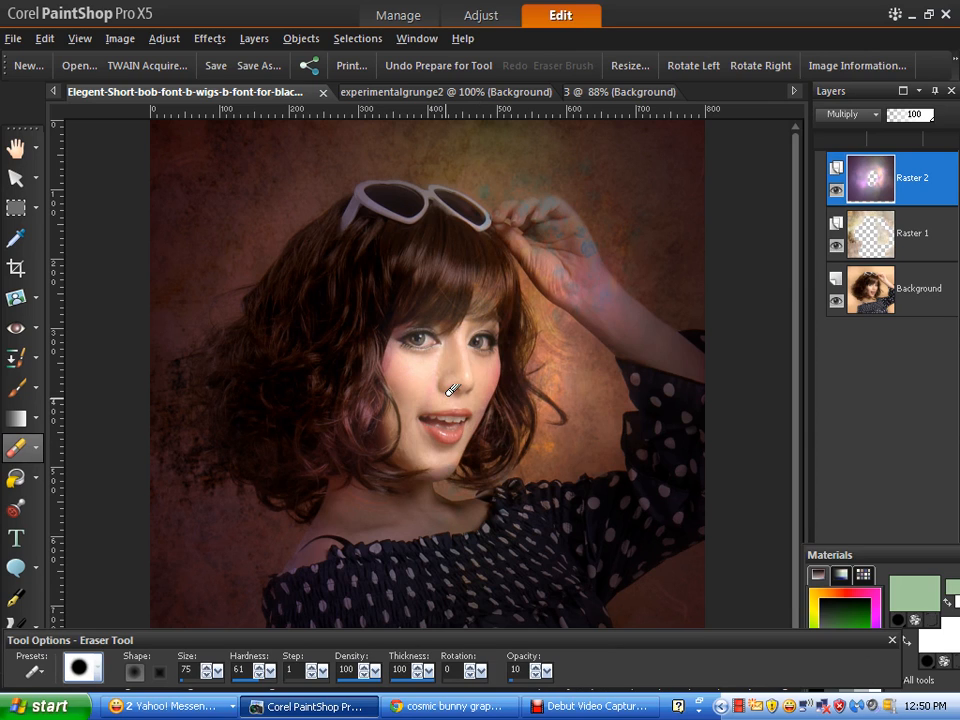
mouse_move(419, 344)
mouse_down()
mouse_move(386, 390)
mouse_move(448, 390)
mouse_move(489, 354)
mouse_move(482, 343)
mouse_move(499, 407)
mouse_move(392, 418)
mouse_up()
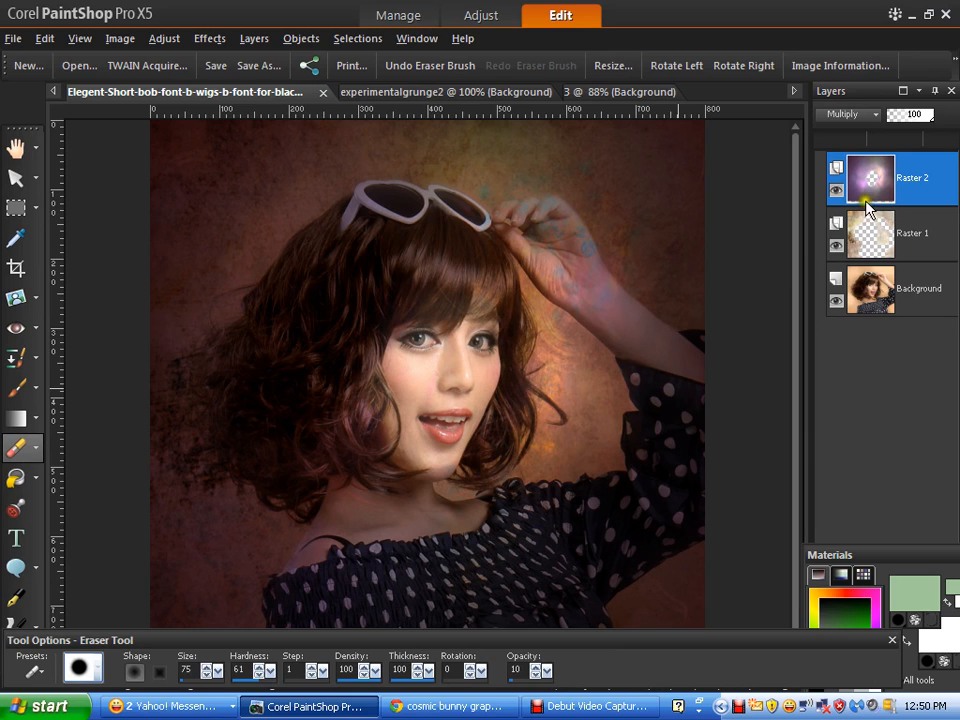
- Try Soft Light and Screen blend modes on the nebula layer, then return it to Multiply
click(858, 114)
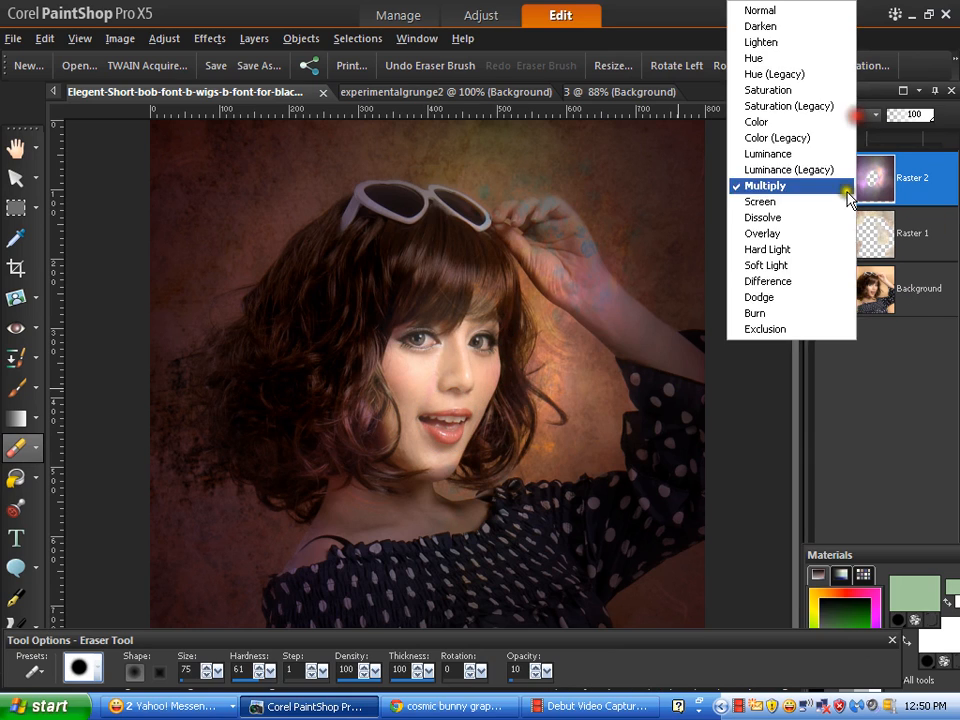
click(792, 266)
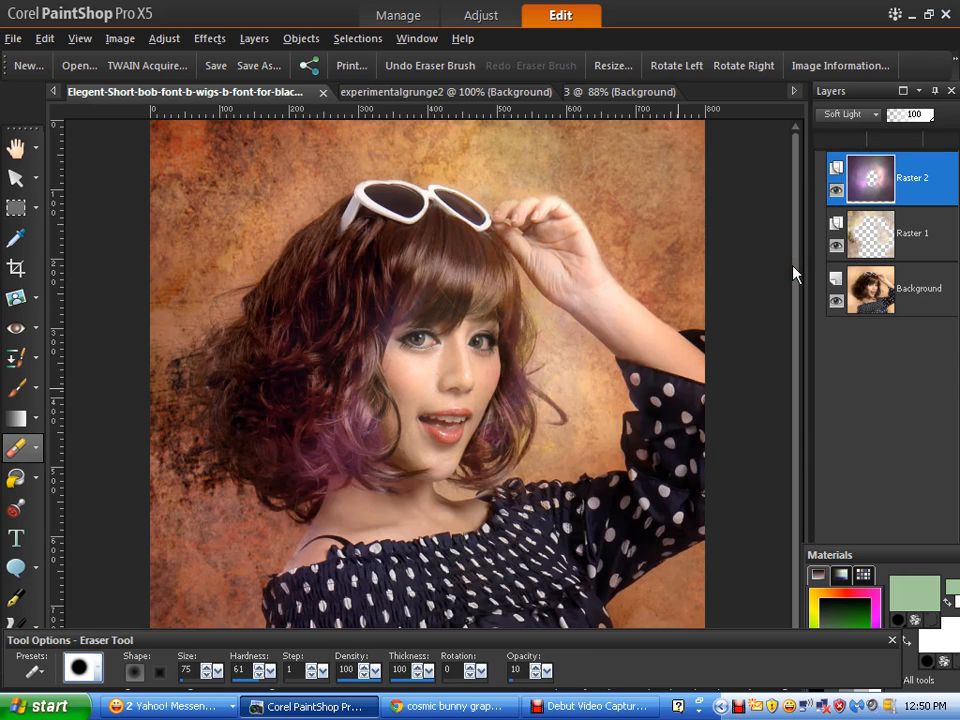
click(853, 120)
click(797, 201)
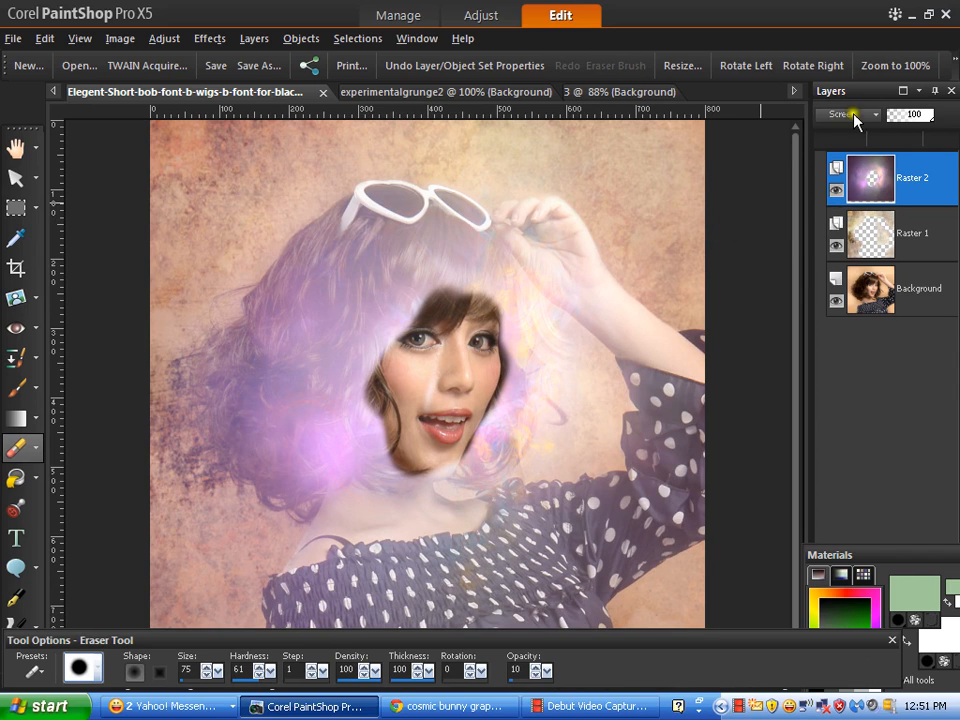
click(853, 120)
click(789, 186)
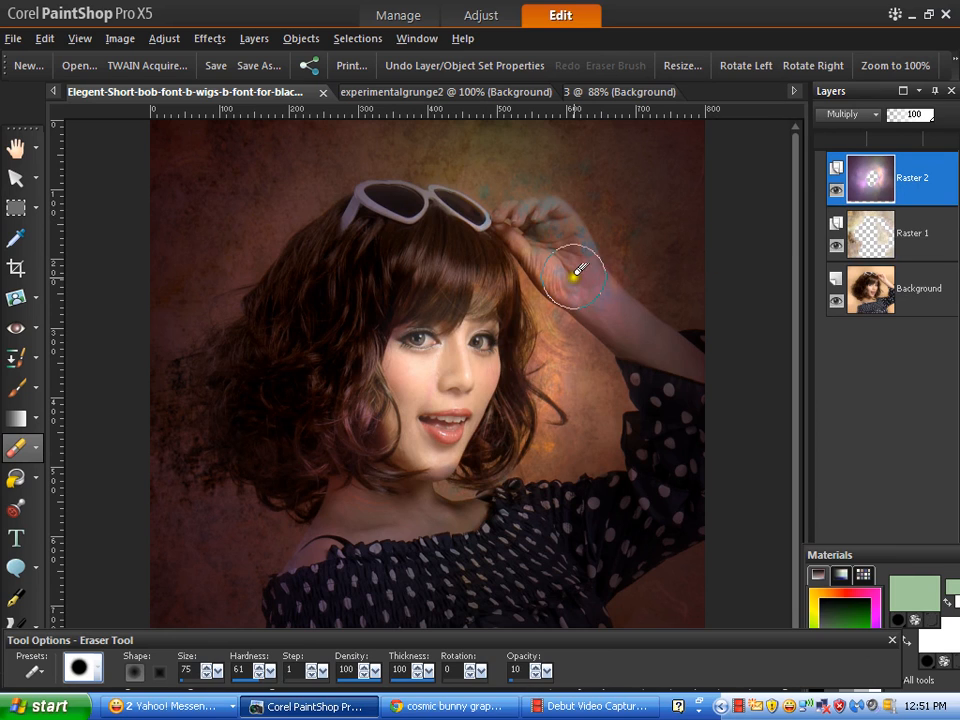
click(10, 420)
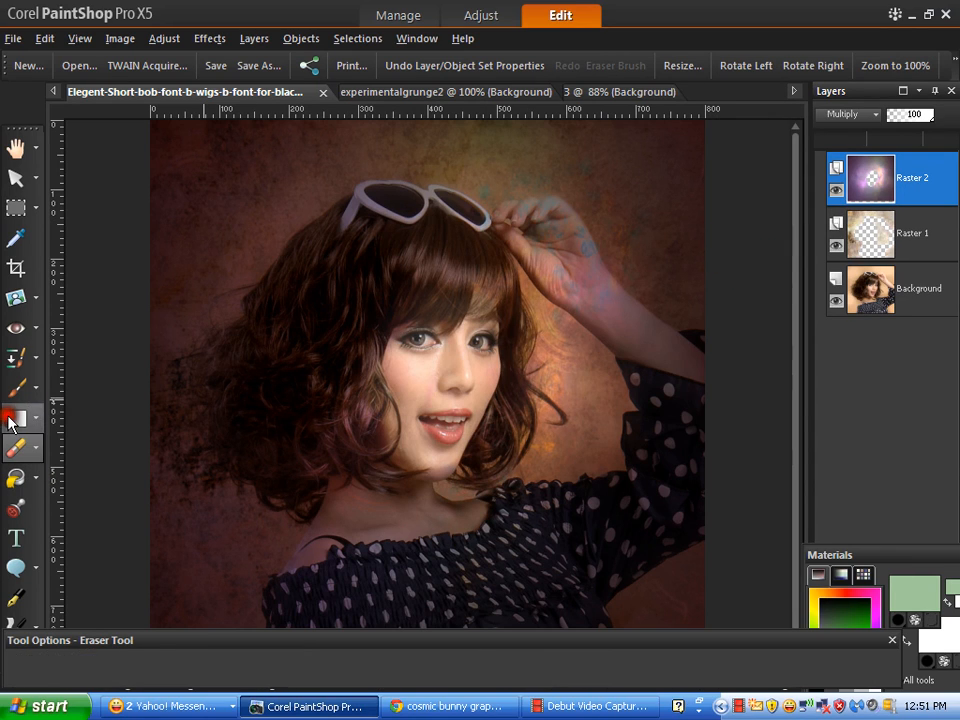
- Lighten and shade the hair with the Lighten/Darken brush, undoing one unwanted darkening stroke
click(18, 418)
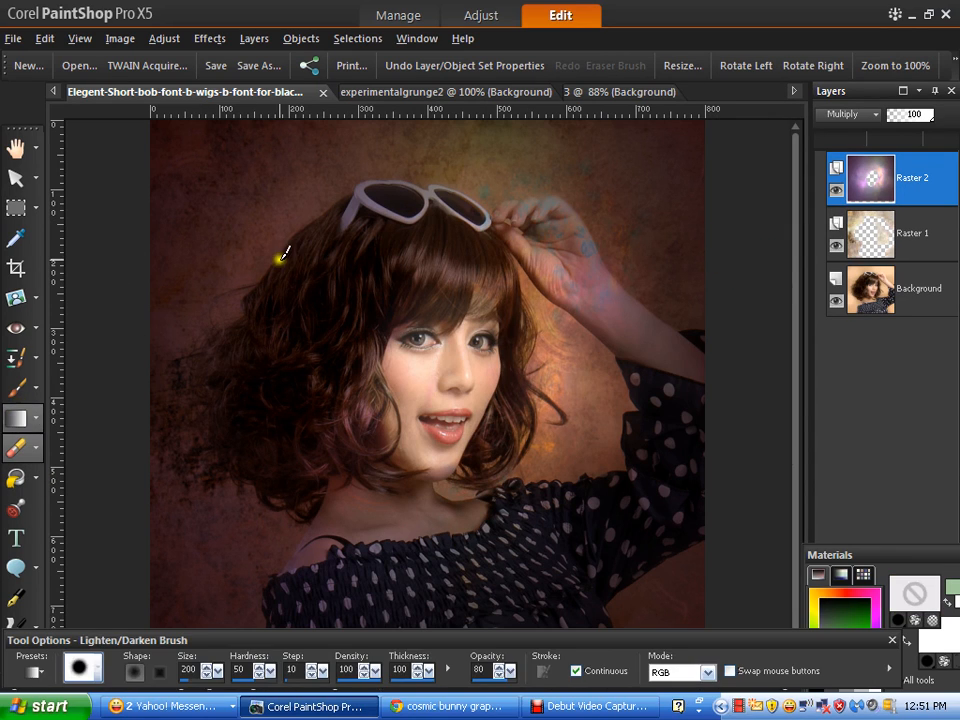
mouse_move(457, 247)
mouse_down()
mouse_move(325, 300)
mouse_move(266, 366)
mouse_move(257, 411)
mouse_move(412, 235)
mouse_move(311, 409)
mouse_move(424, 246)
mouse_up()
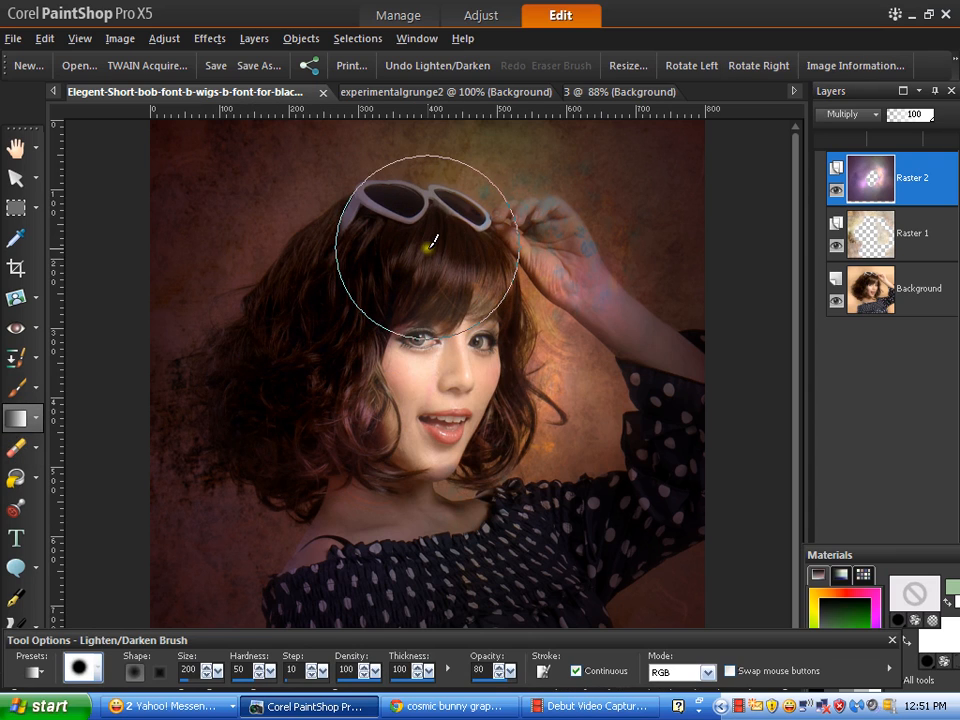
click(397, 66)
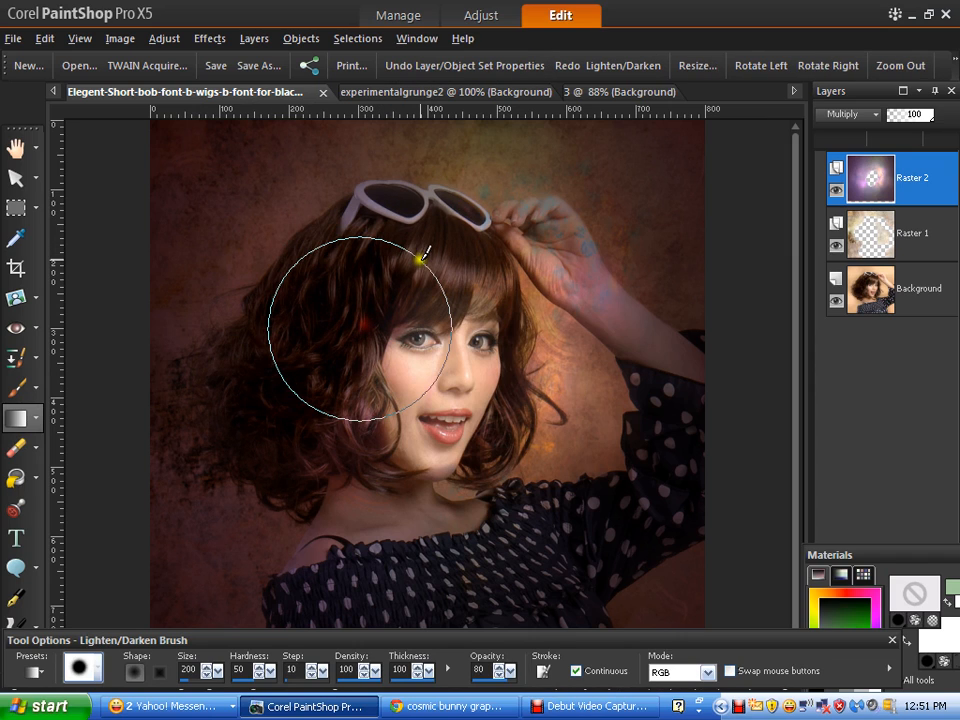
click(420, 218)
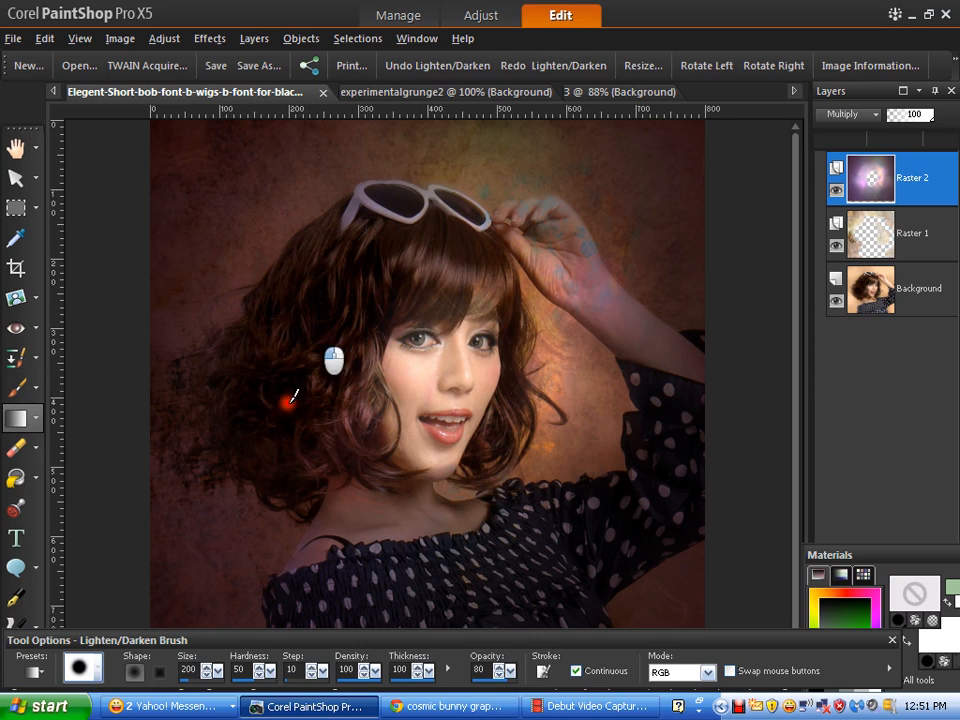
drag(289, 442, 322, 383)
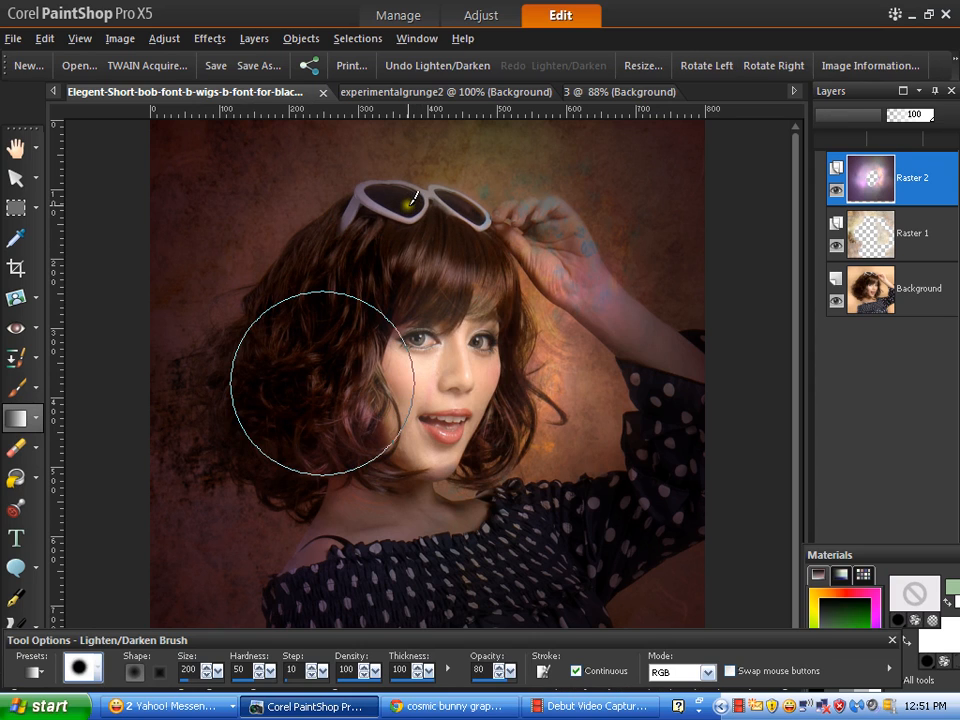
mouse_move(369, 182)
mouse_down()
mouse_move(330, 190)
mouse_move(200, 268)
mouse_move(300, 161)
mouse_move(193, 274)
mouse_move(326, 298)
mouse_move(397, 298)
mouse_up()
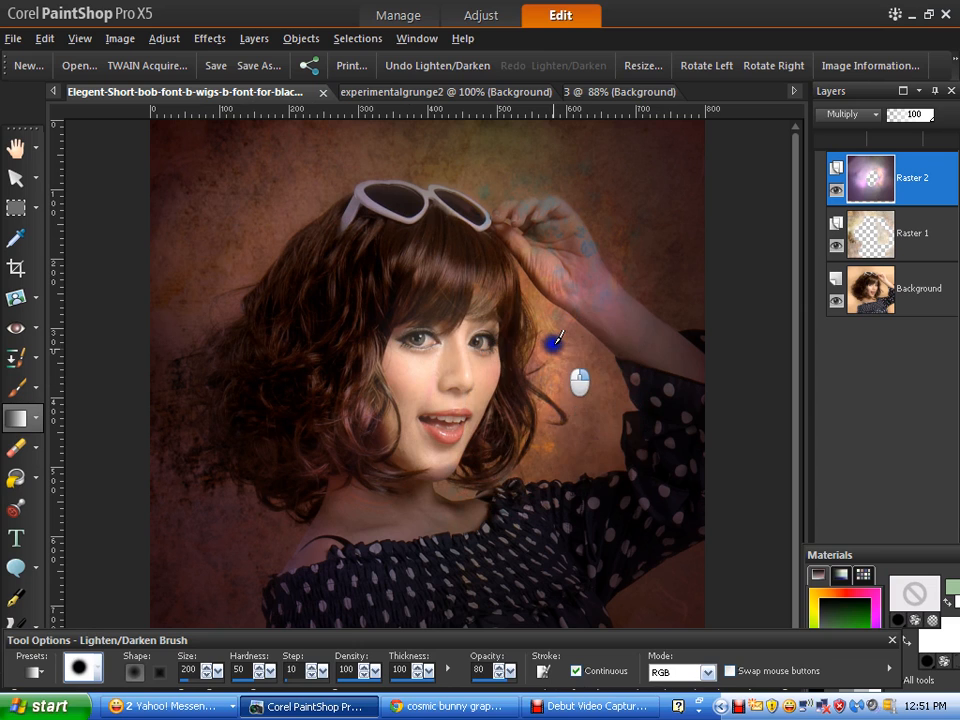
- Shade the raised hand and arm, top-right corner, left hair edge and lower-right dress
drag(556, 280, 585, 238)
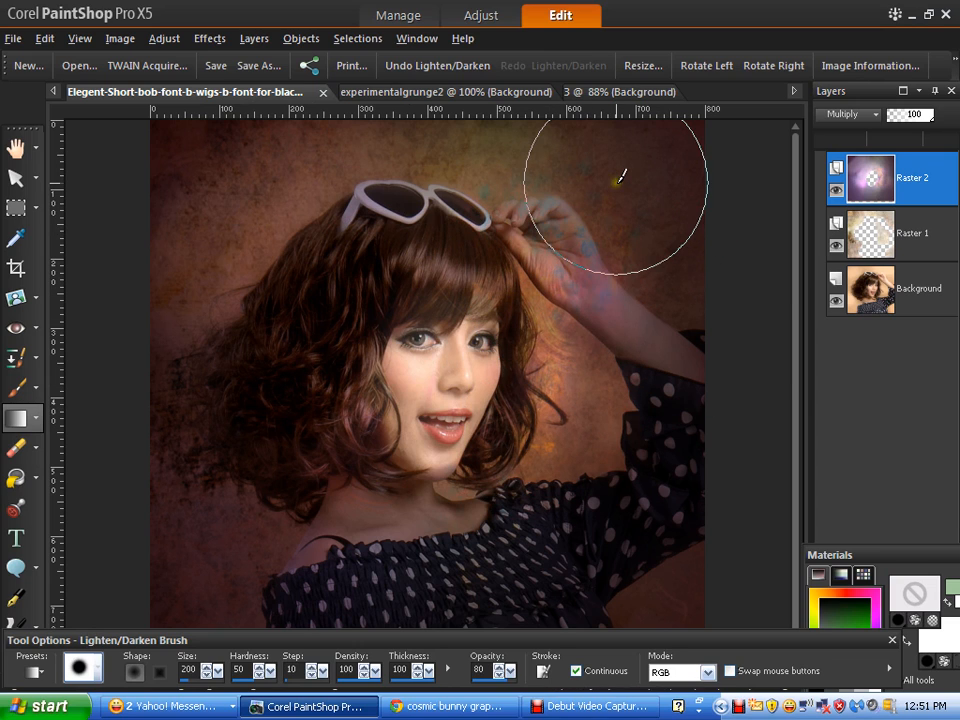
mouse_move(640, 205)
mouse_down()
mouse_move(688, 278)
mouse_move(637, 162)
mouse_up()
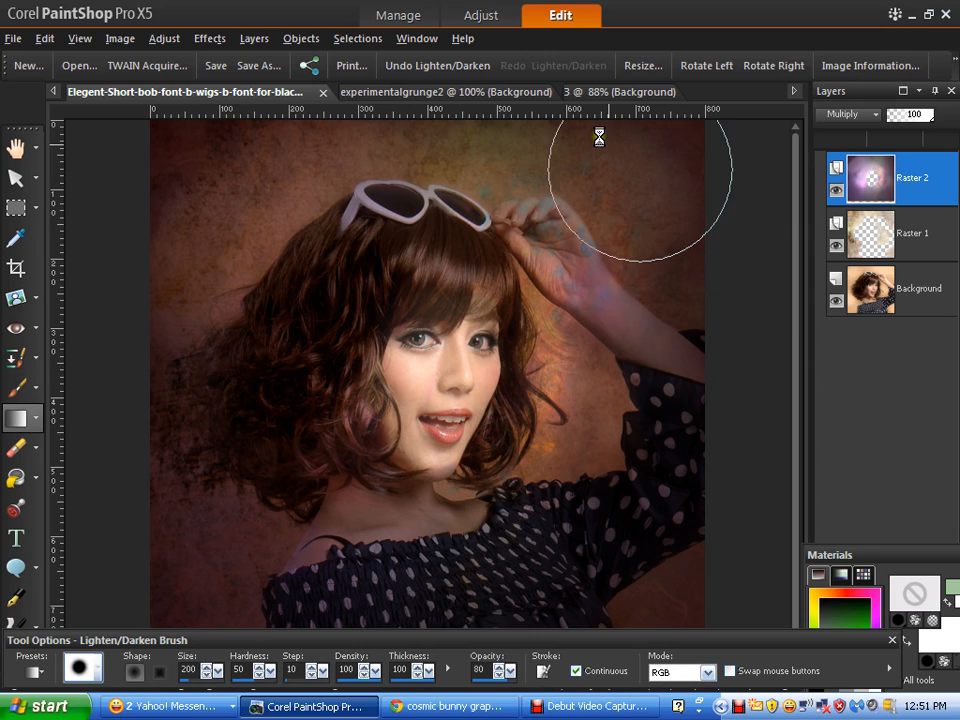
click(632, 135)
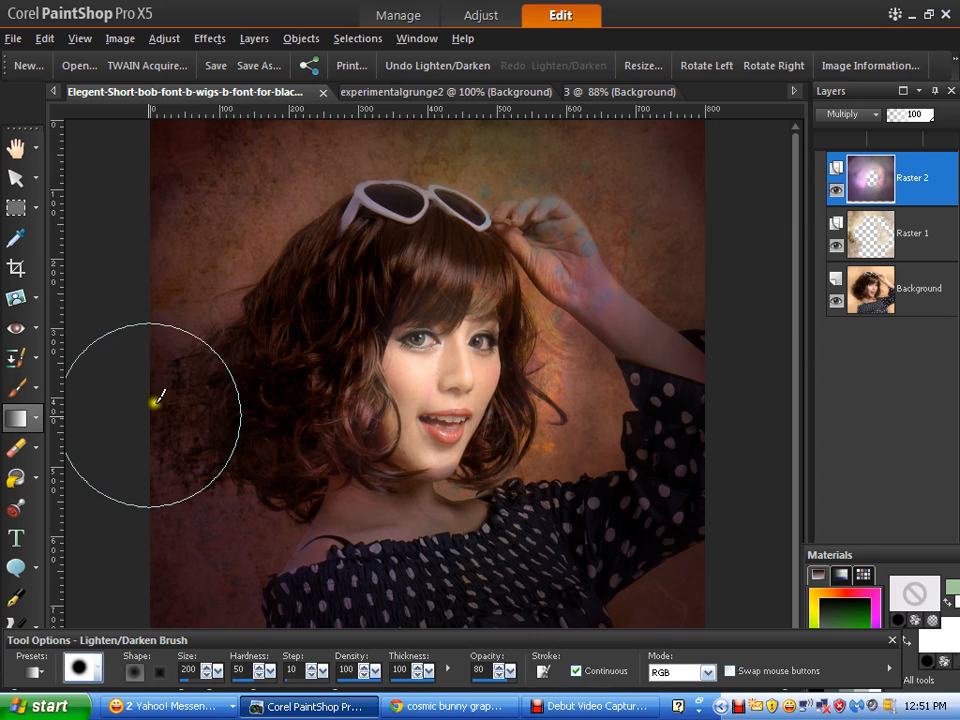
mouse_move(158, 400)
mouse_down()
mouse_move(171, 399)
mouse_move(186, 578)
mouse_move(208, 566)
mouse_up()
drag(684, 594, 660, 606)
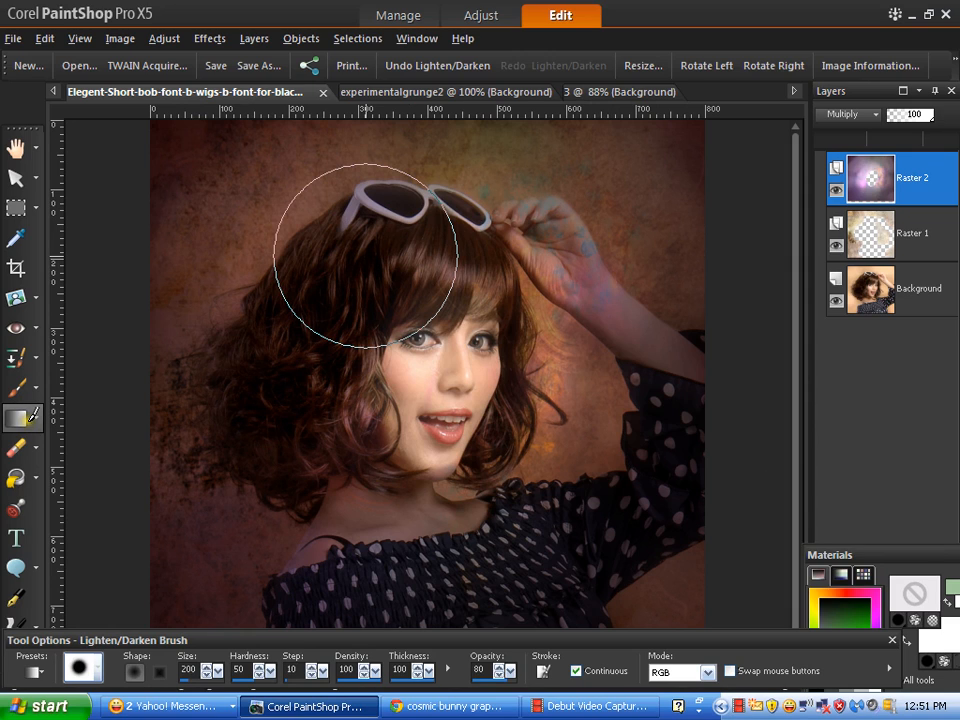
click(38, 421)
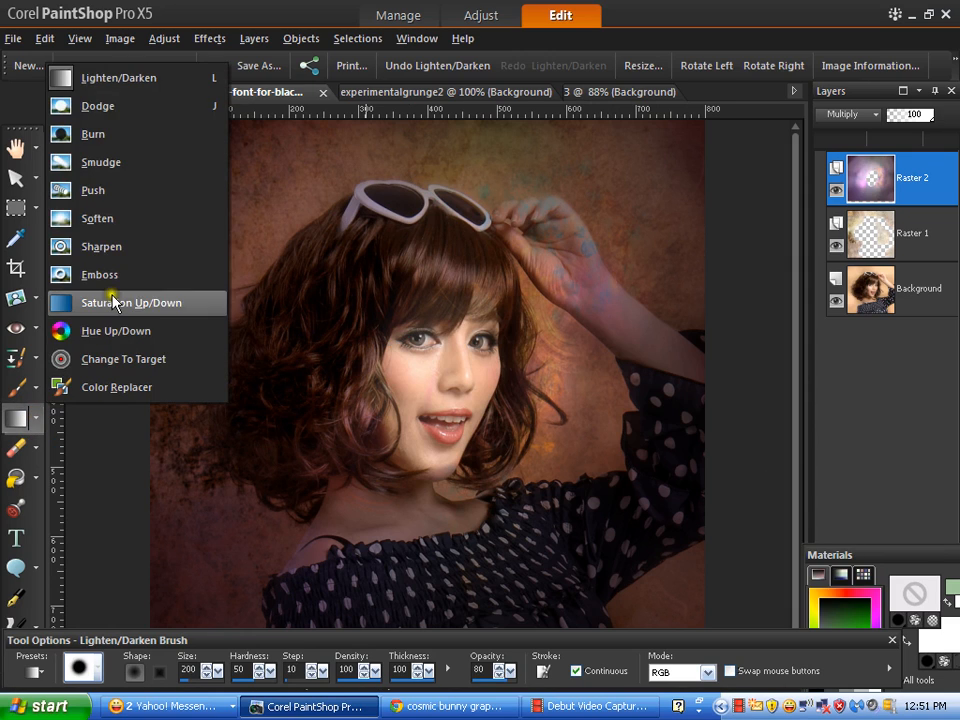
- With the Sharpen brush on the Background layer, sharpen the cheek, eyes, shoulder and hair
click(108, 248)
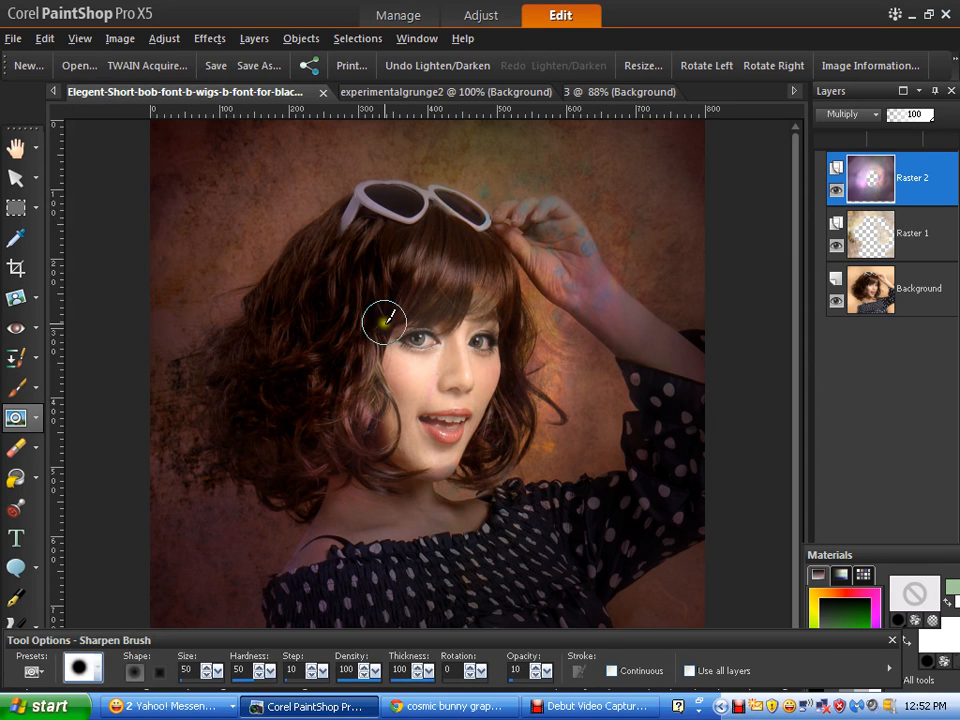
click(923, 300)
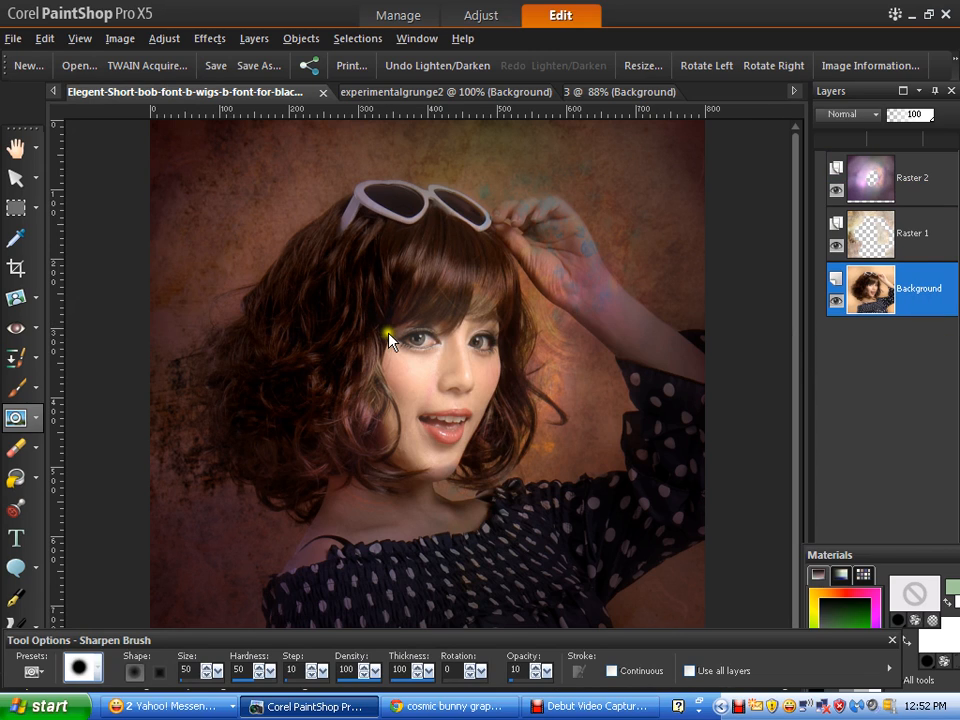
mouse_move(381, 336)
mouse_down()
mouse_move(367, 379)
mouse_move(389, 413)
mouse_move(361, 461)
mouse_up()
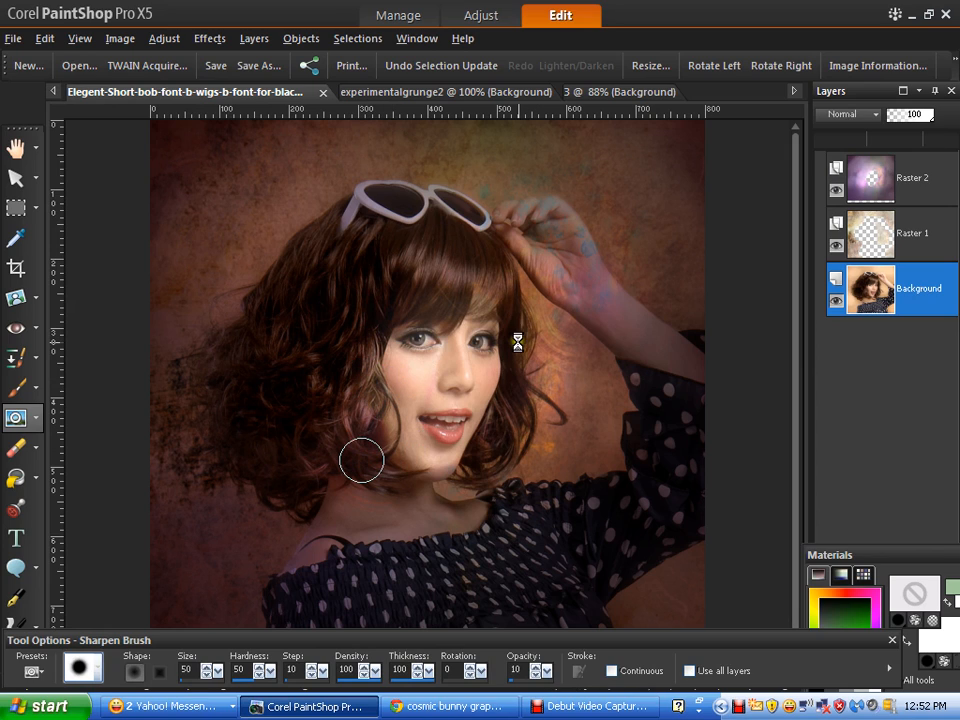
drag(440, 346, 402, 343)
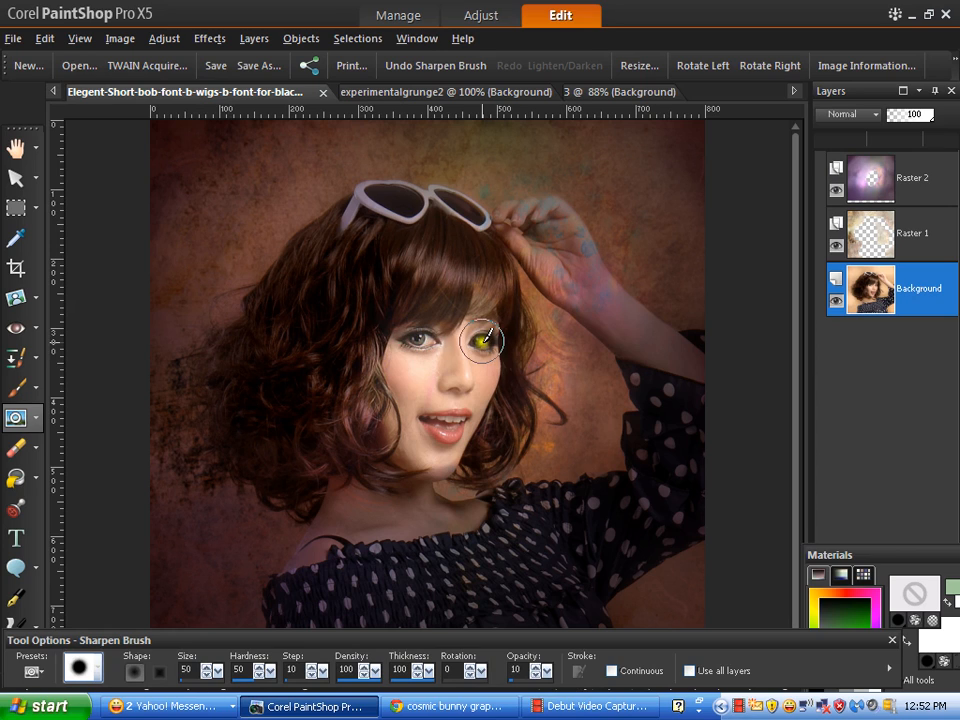
drag(484, 341, 500, 342)
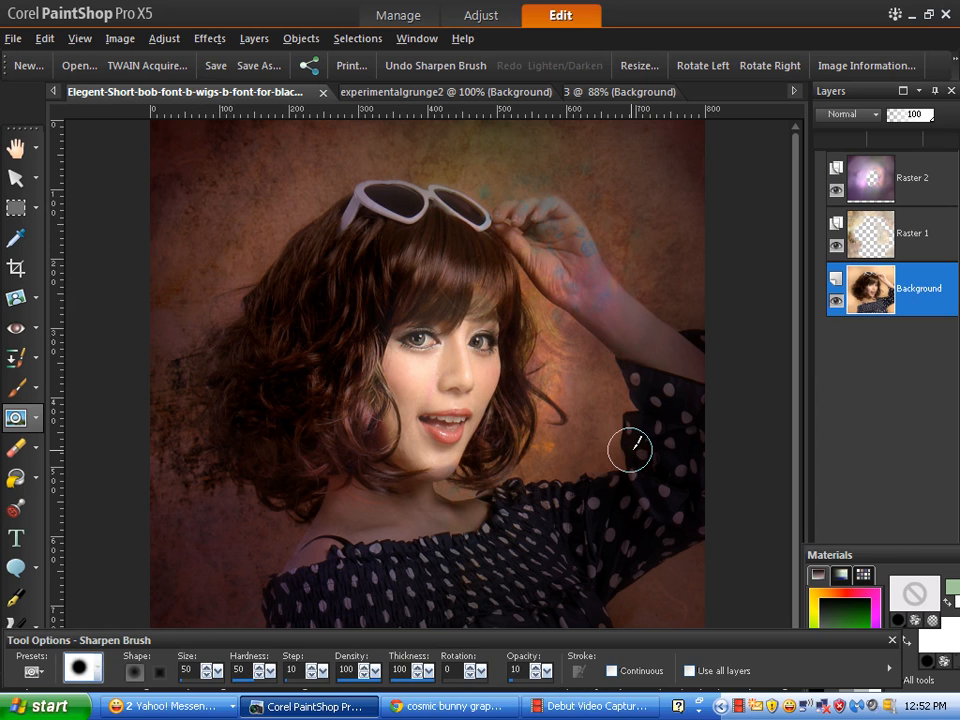
mouse_move(630, 450)
mouse_down()
mouse_move(586, 537)
mouse_move(564, 544)
mouse_move(520, 515)
mouse_up()
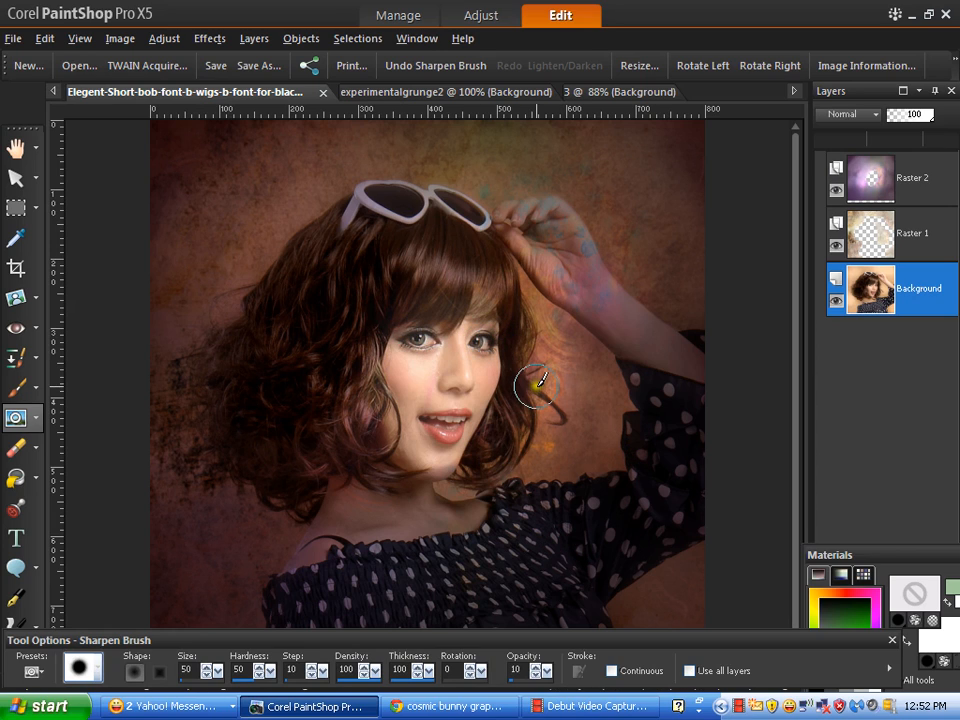
mouse_move(550, 396)
mouse_down()
mouse_move(558, 420)
mouse_move(653, 329)
mouse_up()
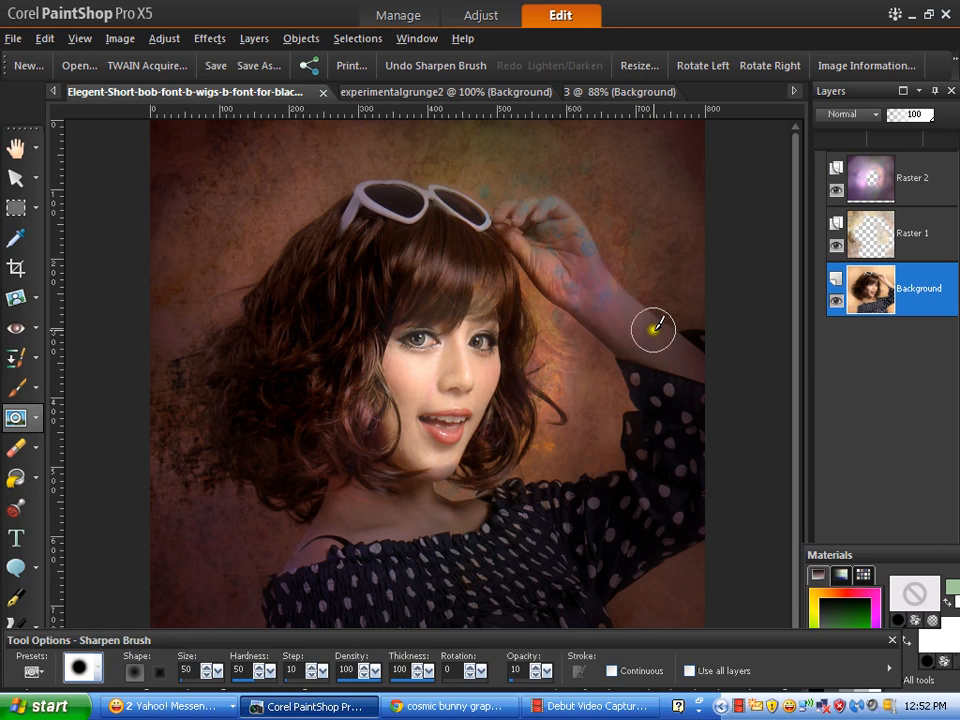
click(31, 420)
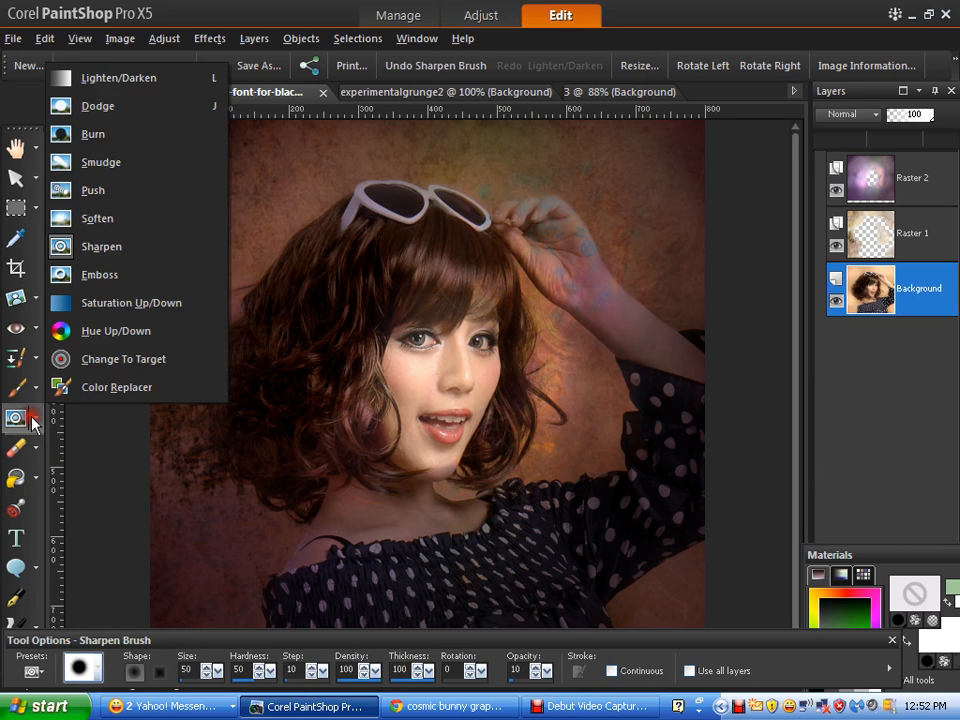
- Switch to the Soften brush and set its size to 100
click(87, 220)
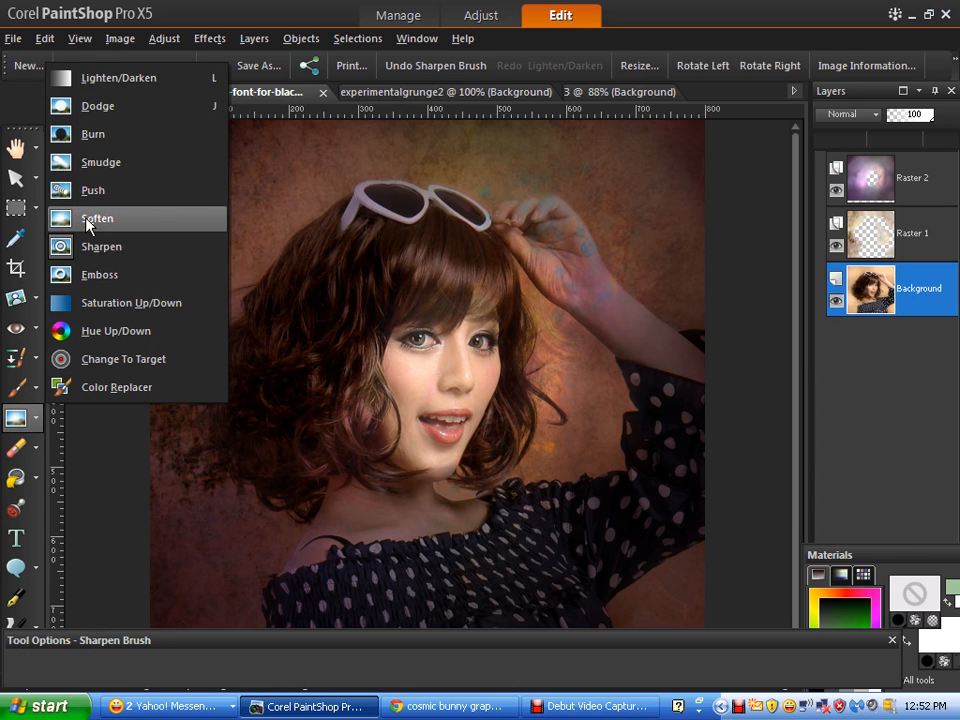
click(216, 404)
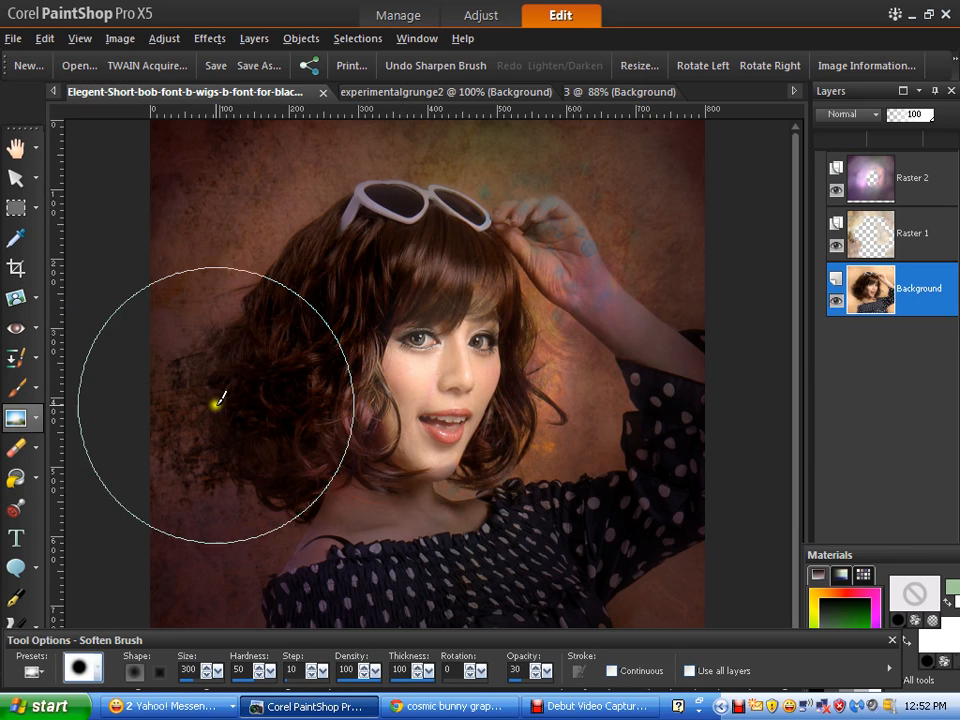
drag(202, 671, 96, 667)
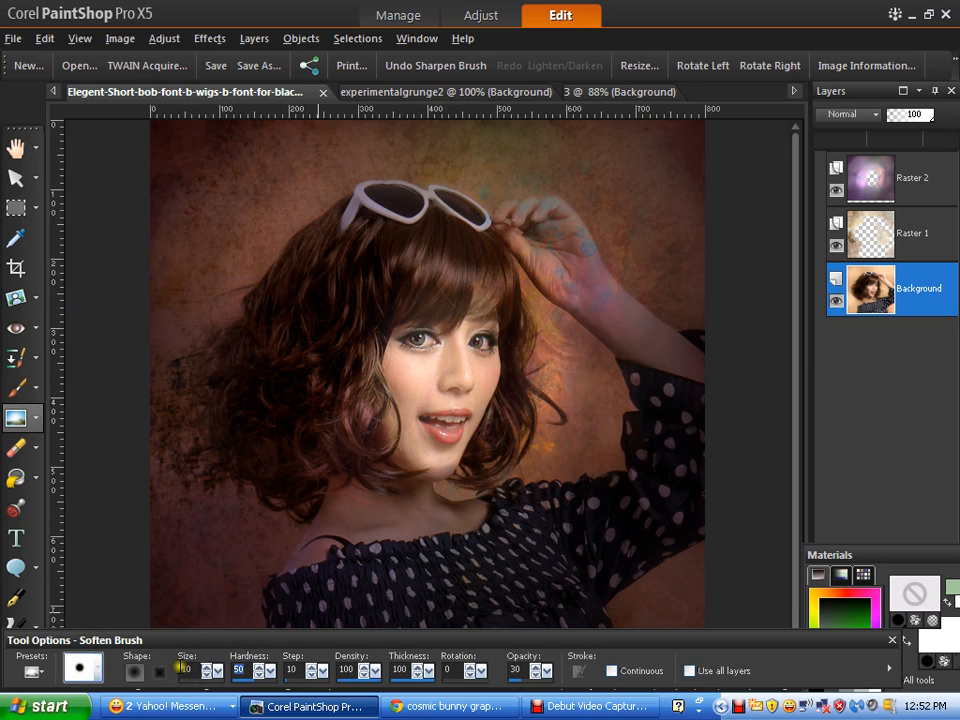
click(181, 668)
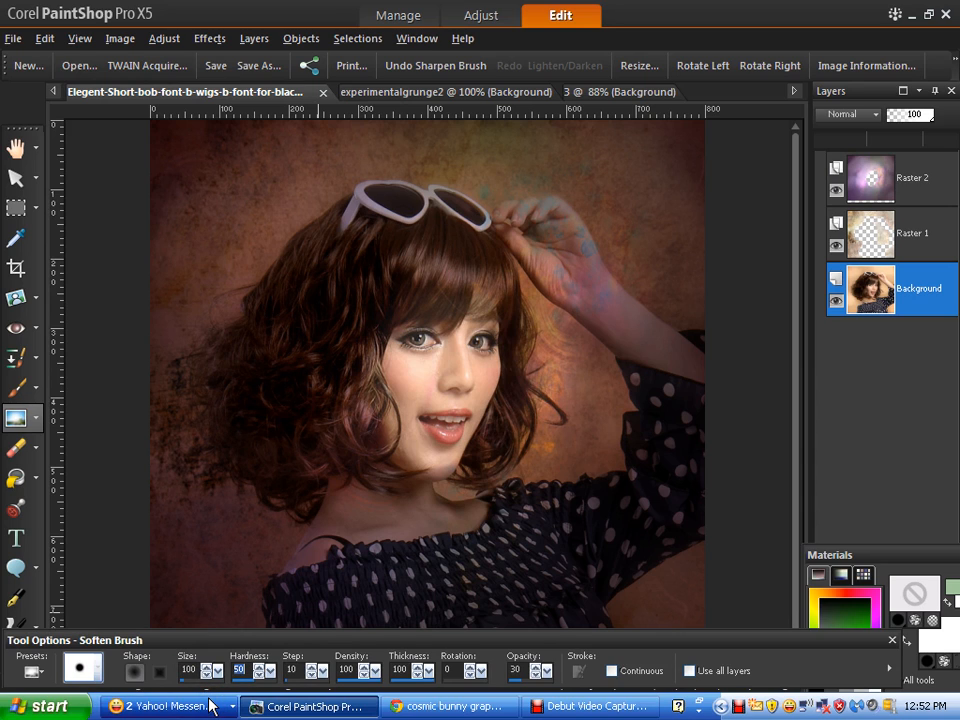
- Soften the face up toward the raised hand, then the woman's lips
mouse_move(499, 435)
mouse_down()
mouse_move(529, 399)
mouse_move(596, 375)
mouse_move(527, 253)
mouse_move(508, 274)
mouse_move(489, 343)
mouse_move(470, 507)
mouse_move(645, 392)
mouse_move(541, 217)
mouse_move(579, 293)
mouse_move(668, 366)
mouse_move(521, 257)
mouse_move(511, 234)
mouse_move(598, 302)
mouse_move(533, 224)
mouse_up()
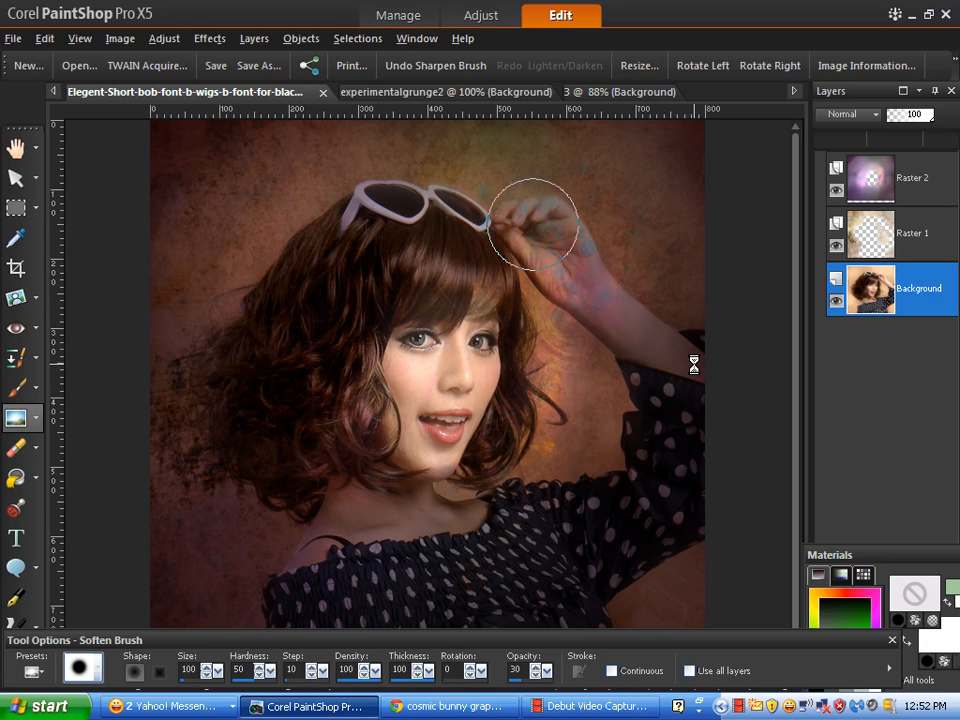
mouse_move(456, 422)
mouse_down()
mouse_move(418, 443)
mouse_move(464, 415)
mouse_move(438, 420)
mouse_move(404, 376)
mouse_move(430, 391)
mouse_move(471, 368)
mouse_move(444, 452)
mouse_up()
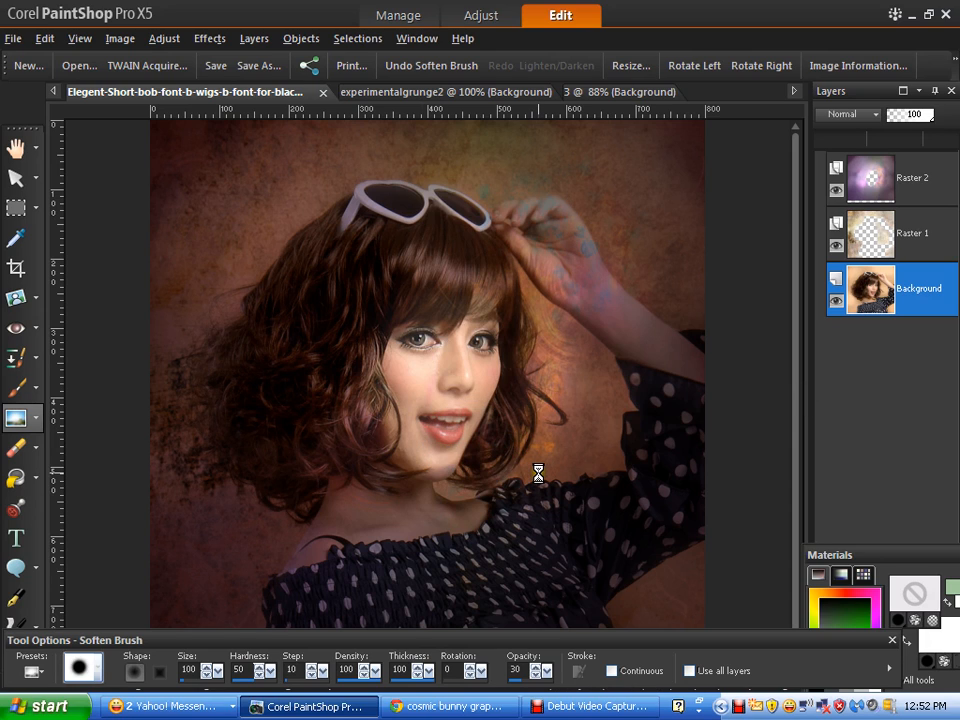
click(35, 420)
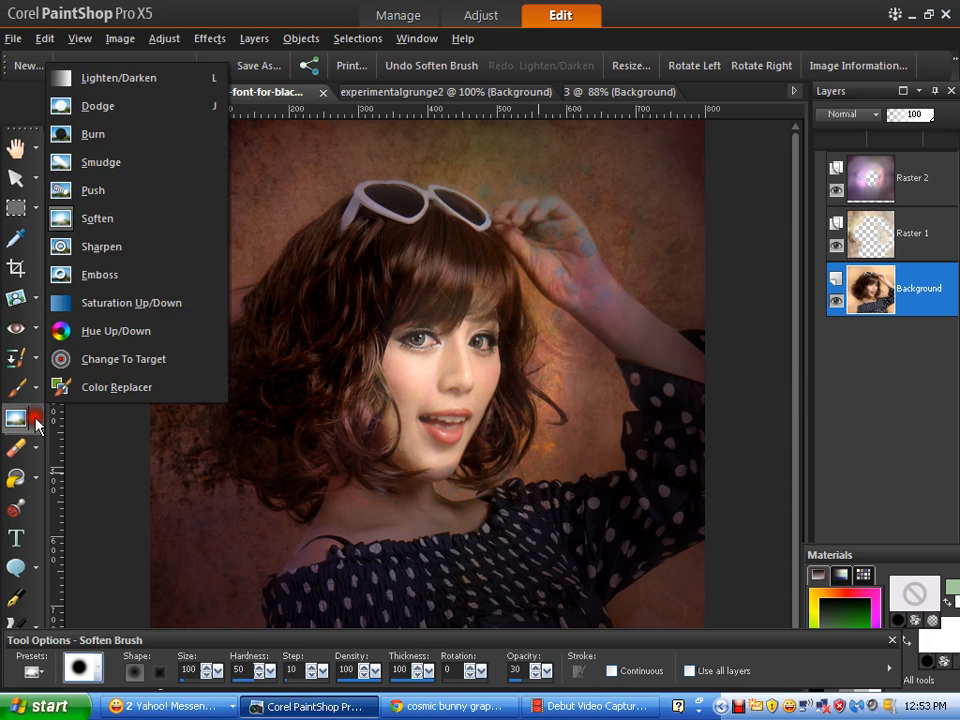
- With the Push brush on the Raster 2 layer, smear the nebula near the top-right corner
click(101, 192)
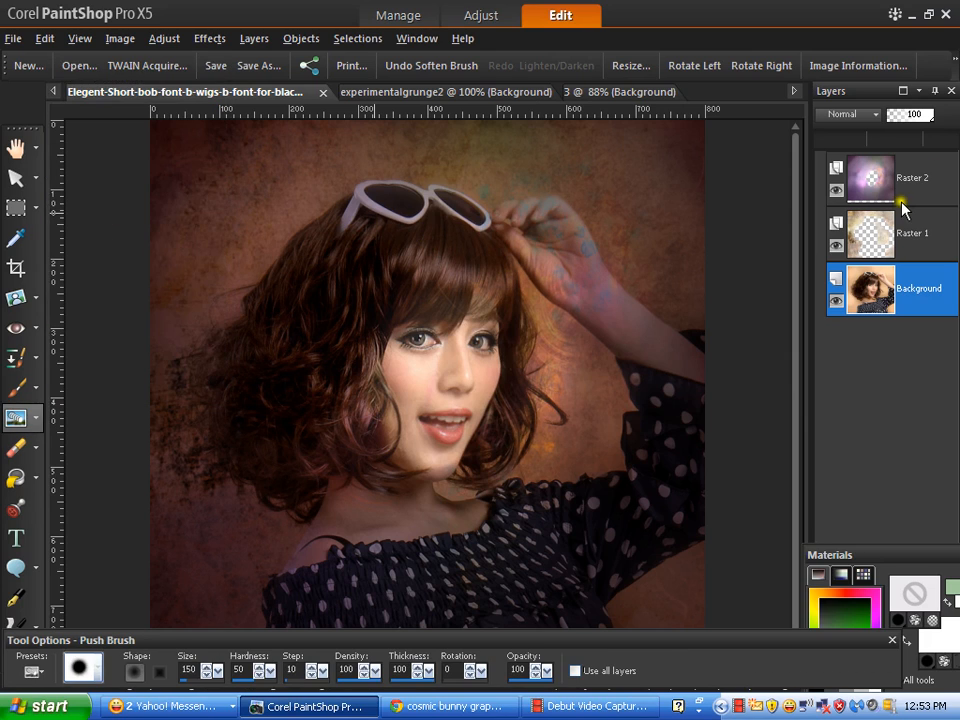
click(940, 177)
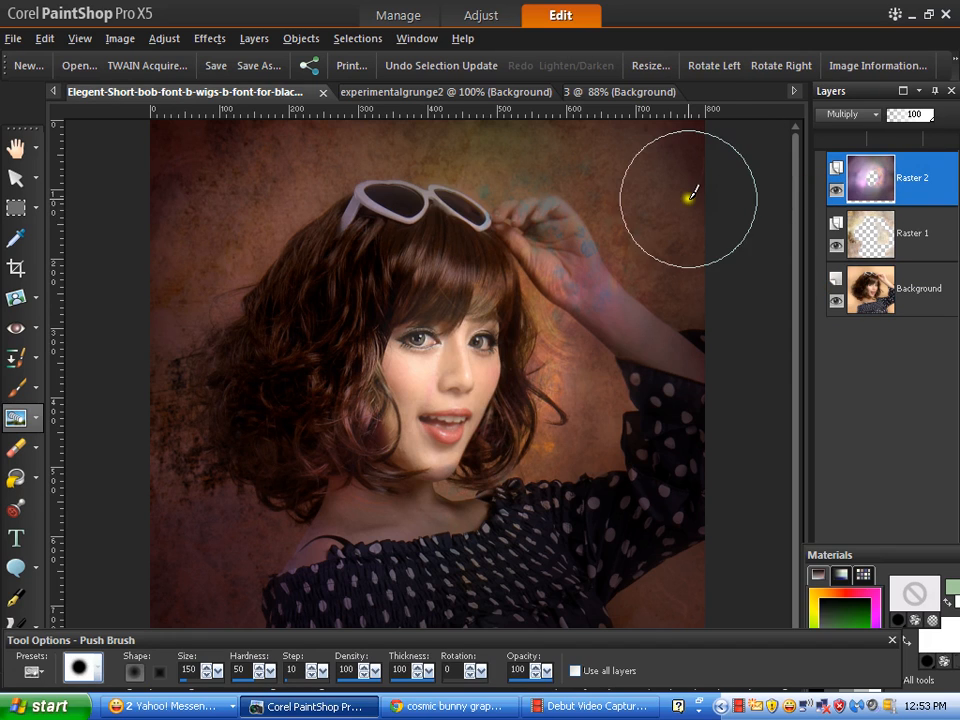
mouse_move(663, 185)
mouse_down()
mouse_move(628, 155)
mouse_move(675, 214)
mouse_up()
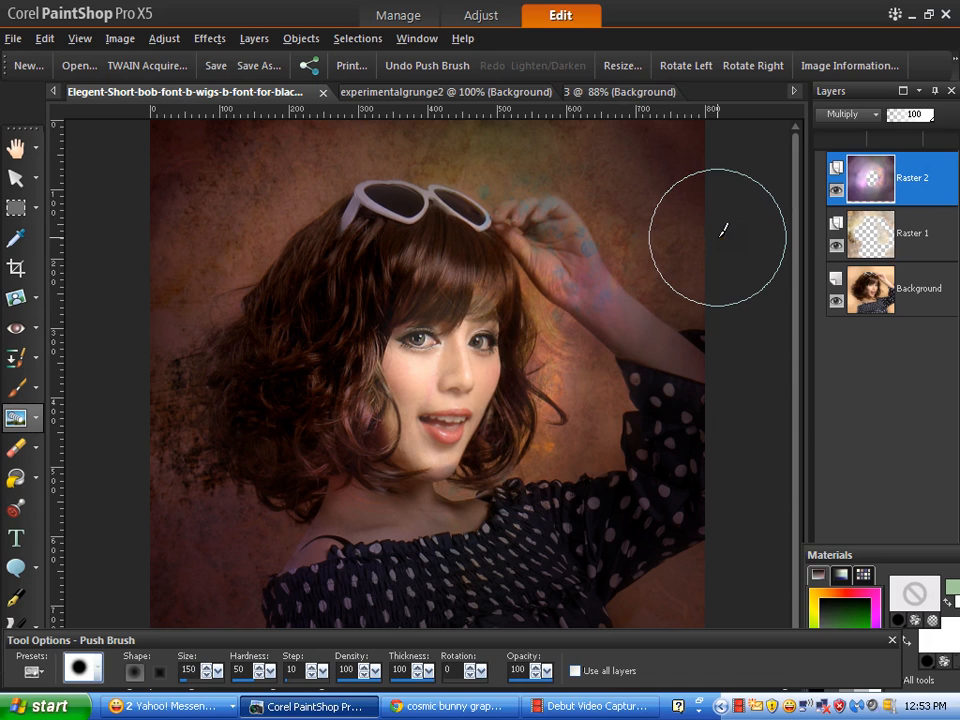
click(30, 422)
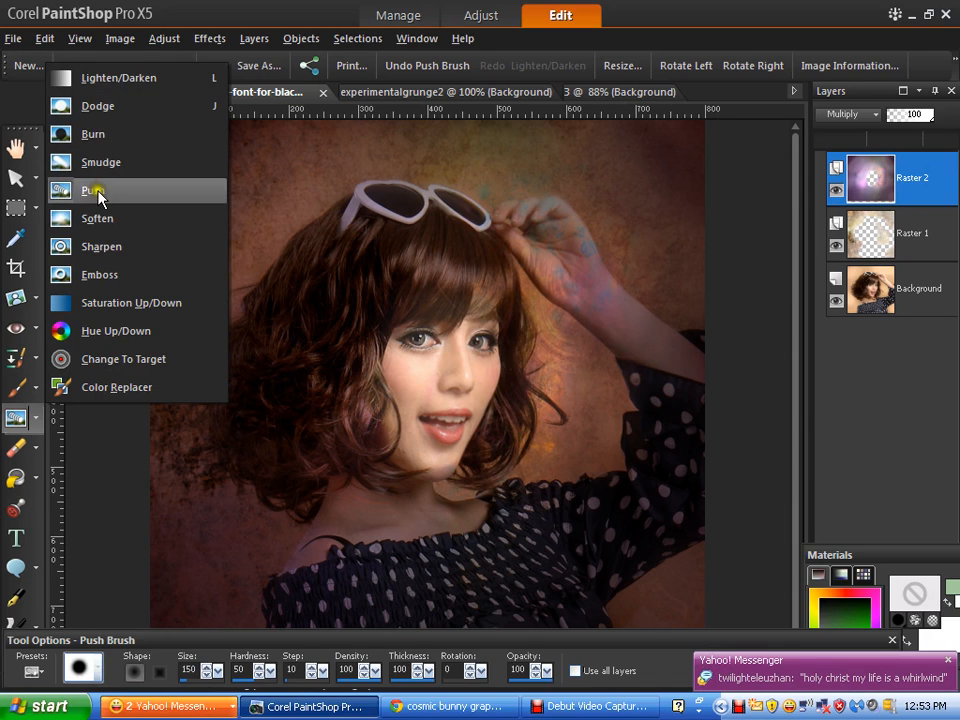
- Use the Lighten/Darken brush to lighten the shoulder, then the neck and left-side hair on Background
click(106, 82)
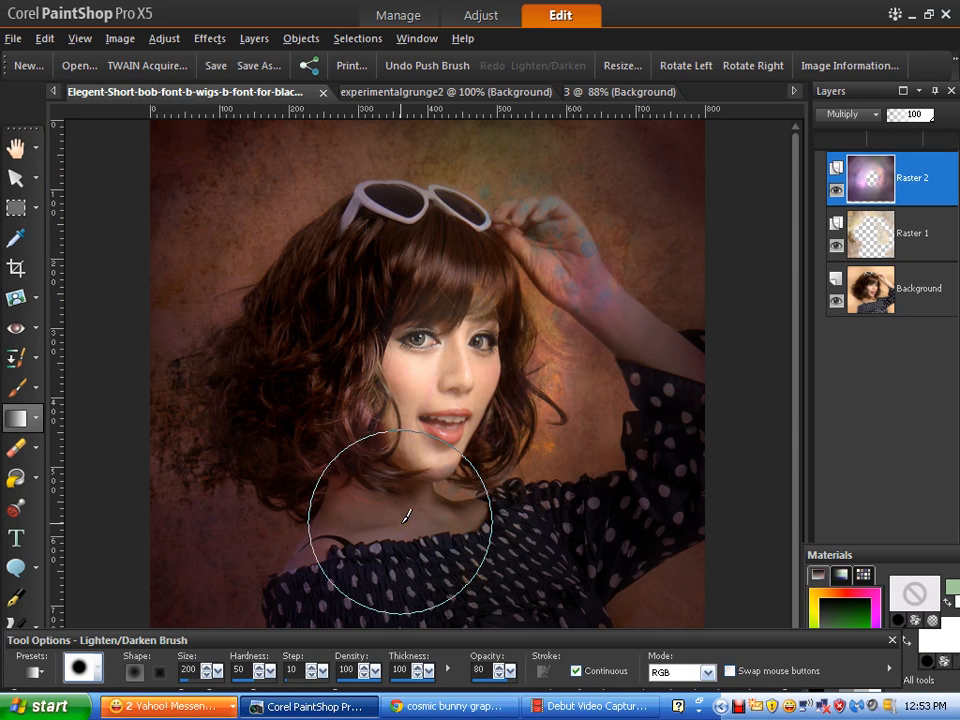
mouse_move(403, 521)
mouse_down()
mouse_move(329, 589)
mouse_move(432, 503)
mouse_up()
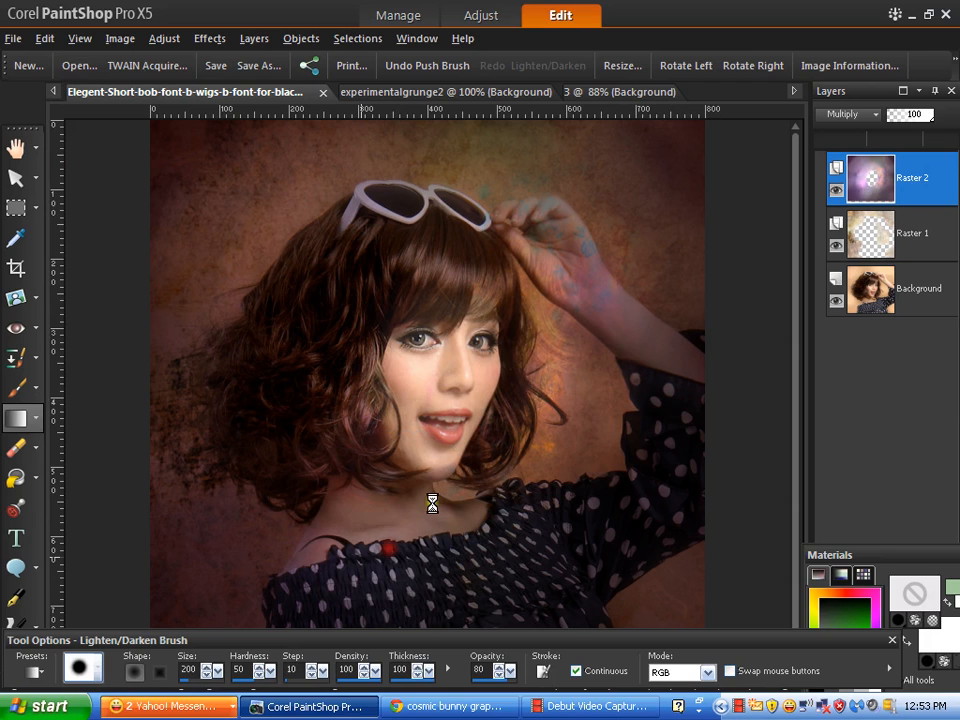
click(925, 302)
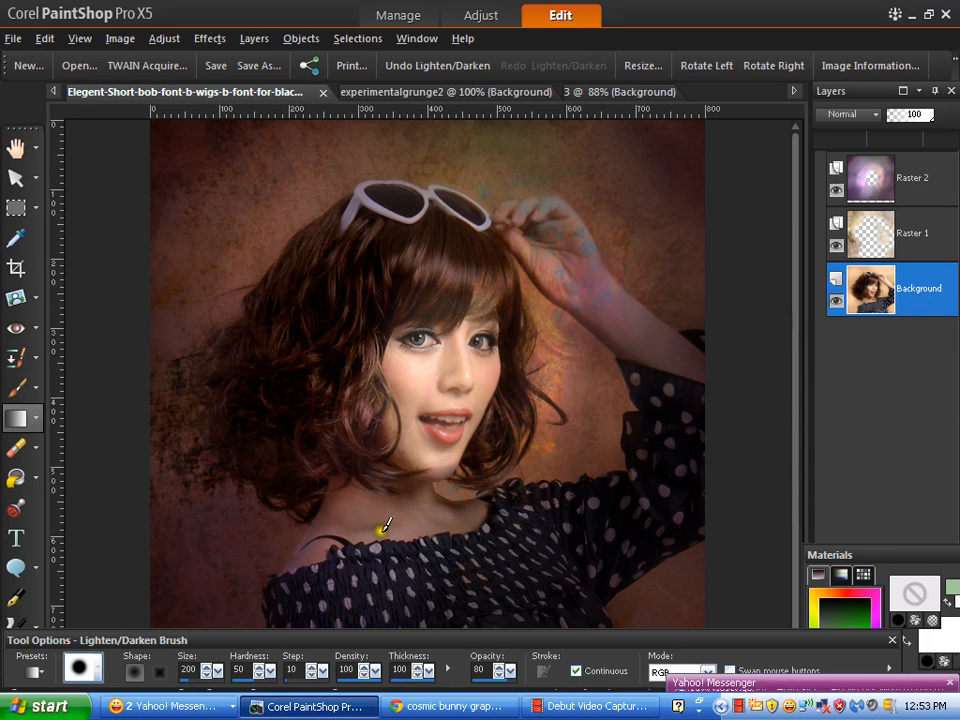
mouse_move(388, 560)
mouse_down()
mouse_move(361, 602)
mouse_move(538, 497)
mouse_move(757, 497)
mouse_move(797, 508)
mouse_up()
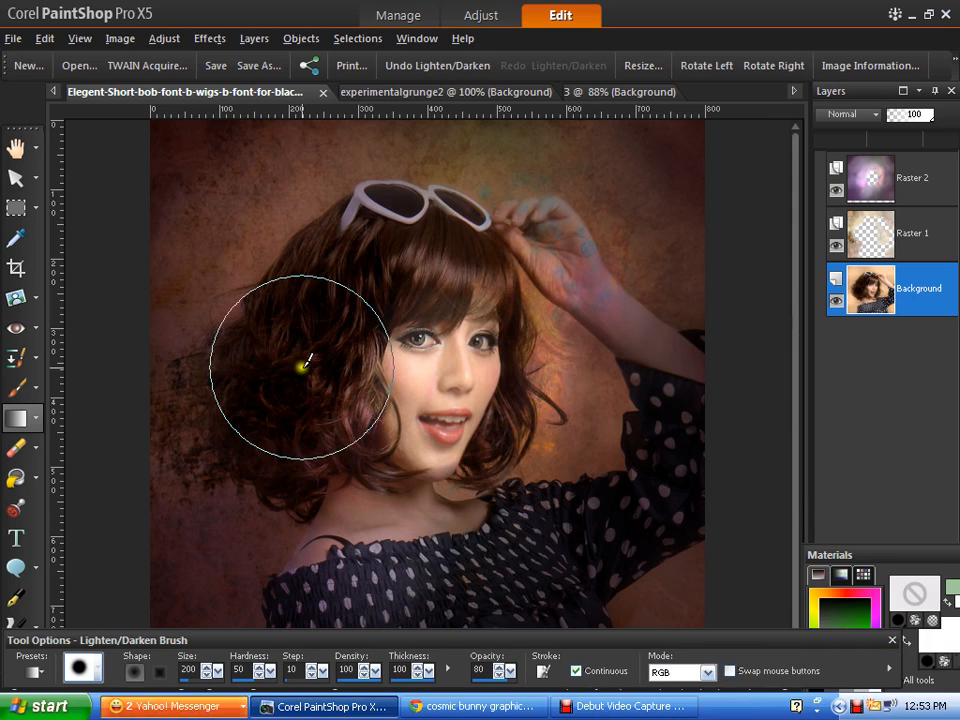
click(632, 704)
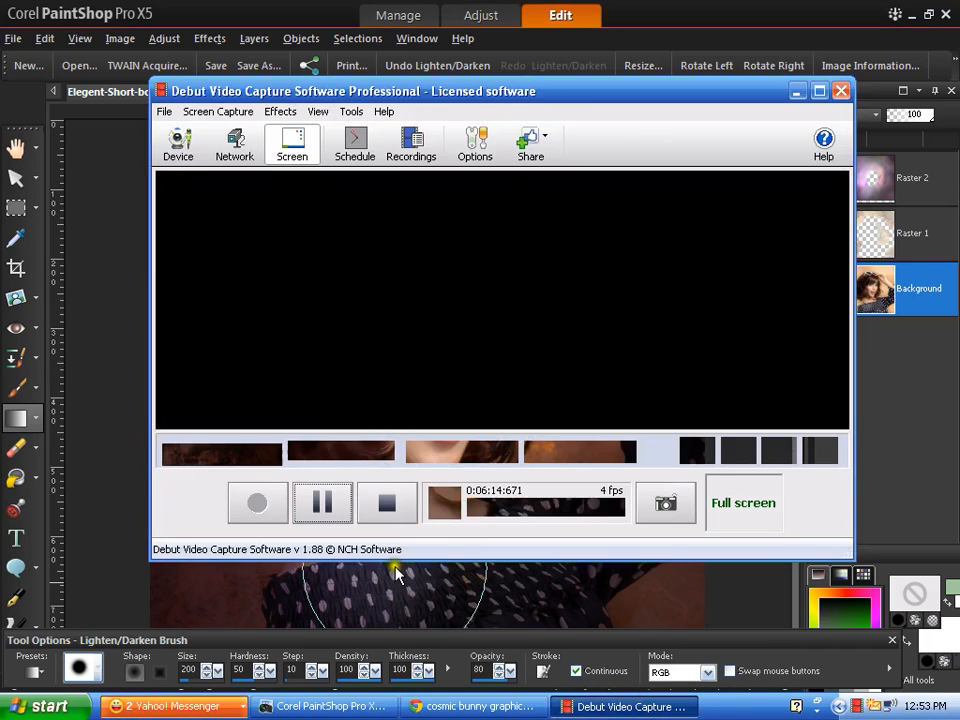